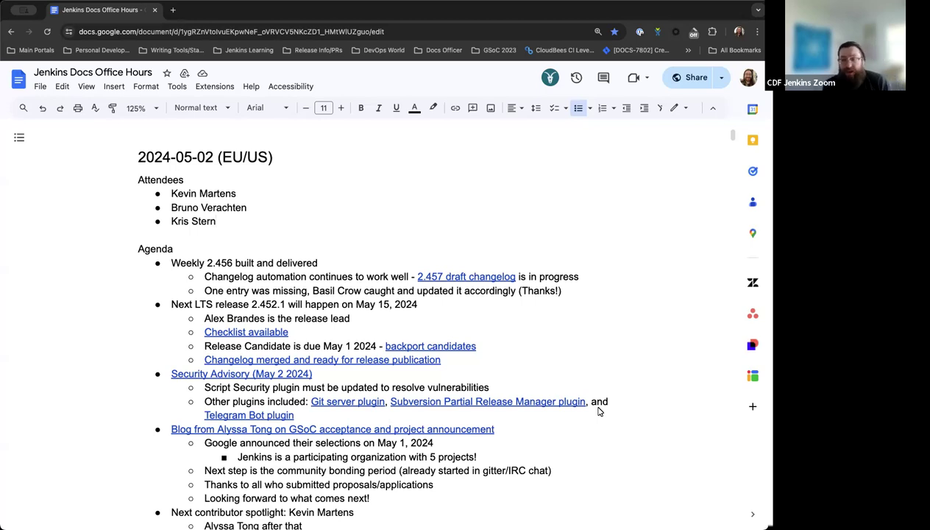
Step: Scroll from the 2024-05-02 heading past GSoC selections and versioned docs to the Blue Ocean deprecation notes
scroll(598, 412, "down", 1)
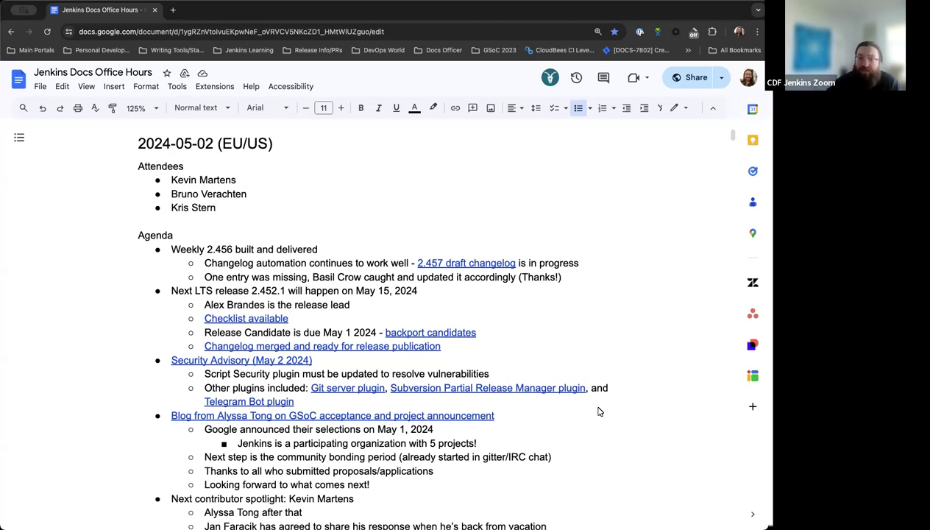
scroll(598, 412, "down", 2)
scroll(598, 412, "down", 1)
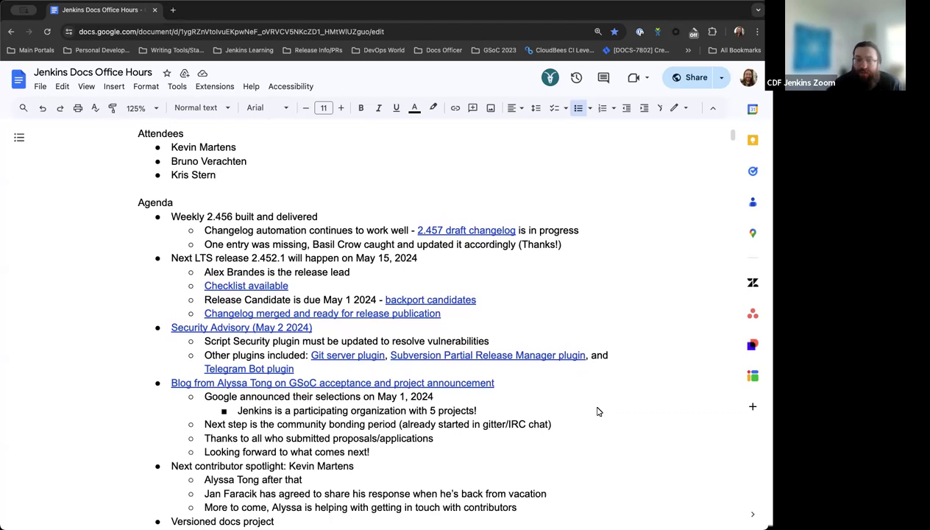
scroll(598, 411, "down", 1)
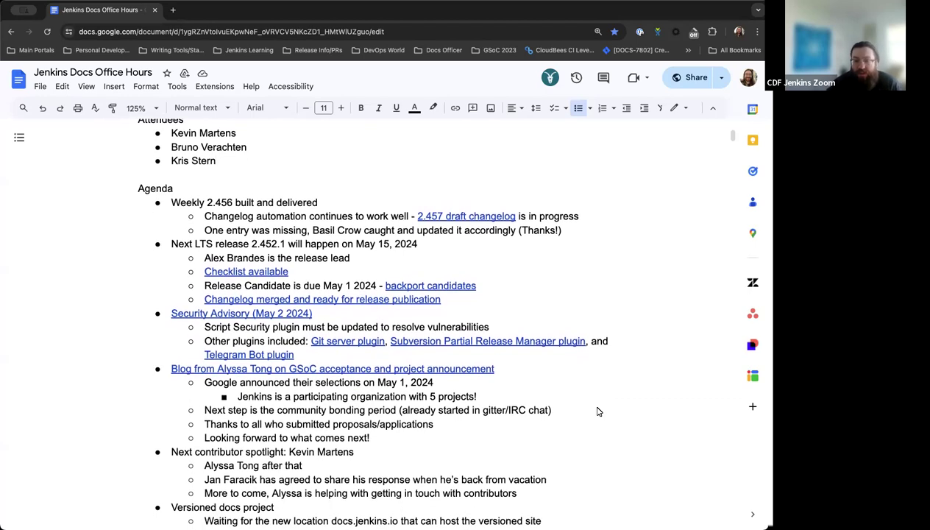
scroll(598, 412, "down", 1)
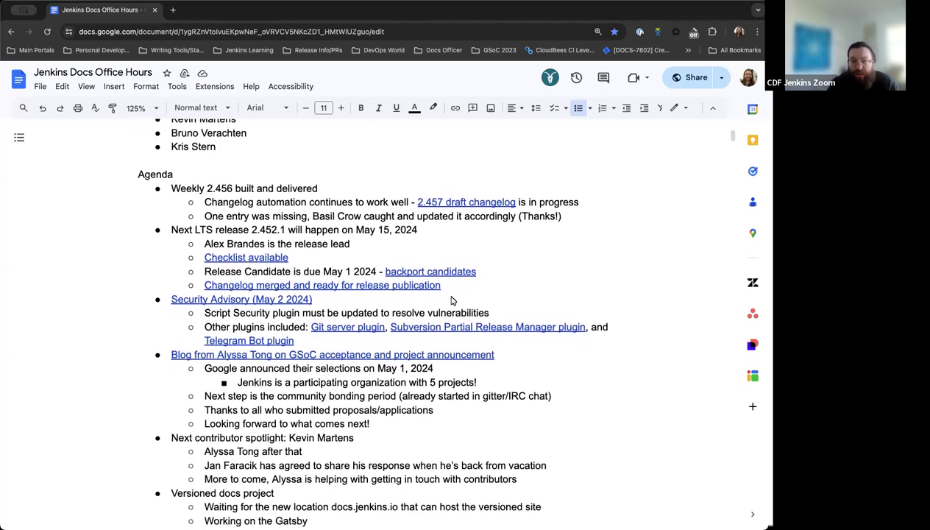
scroll(503, 289, "down", 1)
scroll(369, 243, "down", 1)
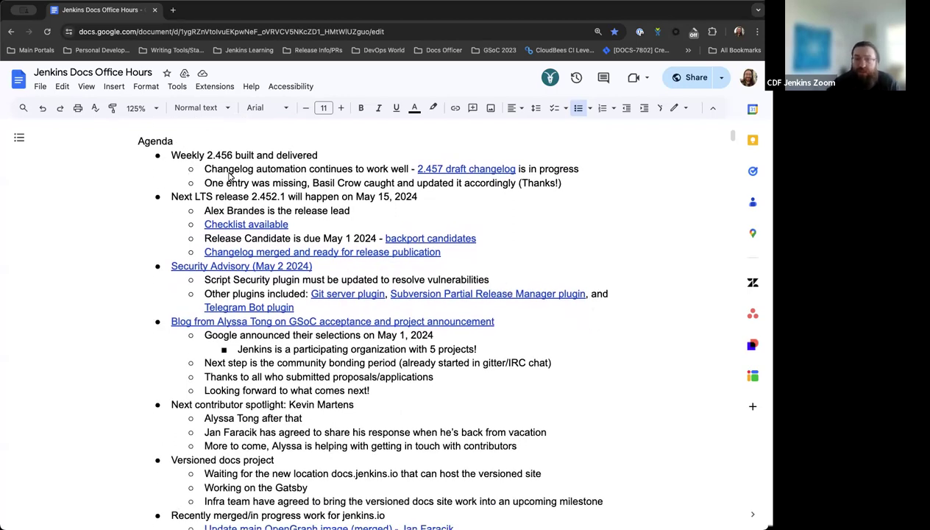
scroll(230, 176, "down", 1)
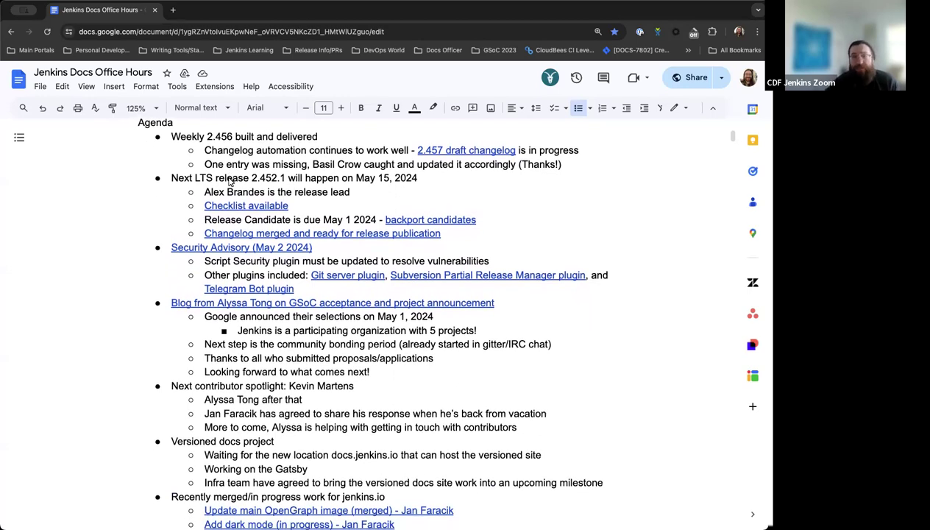
scroll(230, 181, "down", 2)
scroll(232, 215, "down", 1)
scroll(233, 213, "down", 2)
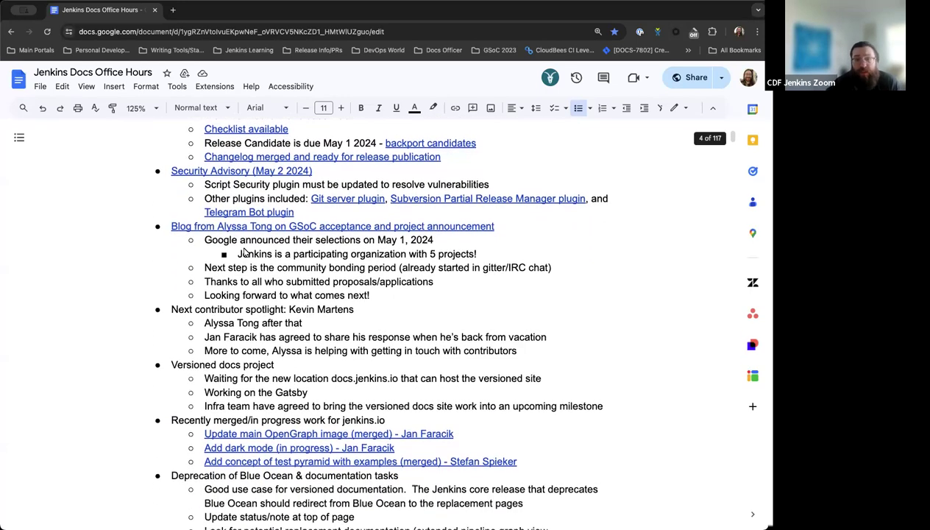
scroll(245, 251, "down", 1)
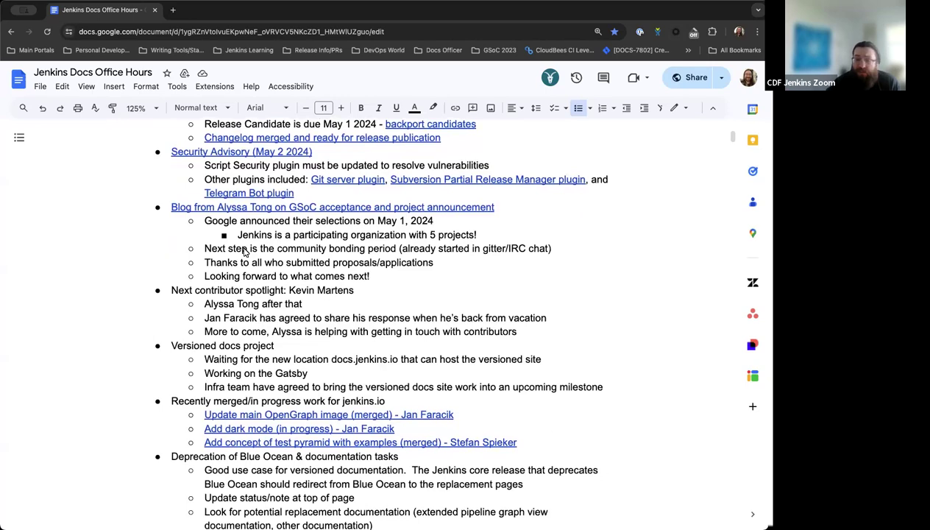
scroll(245, 251, "down", 3)
scroll(246, 251, "down", 1)
scroll(245, 251, "down", 1)
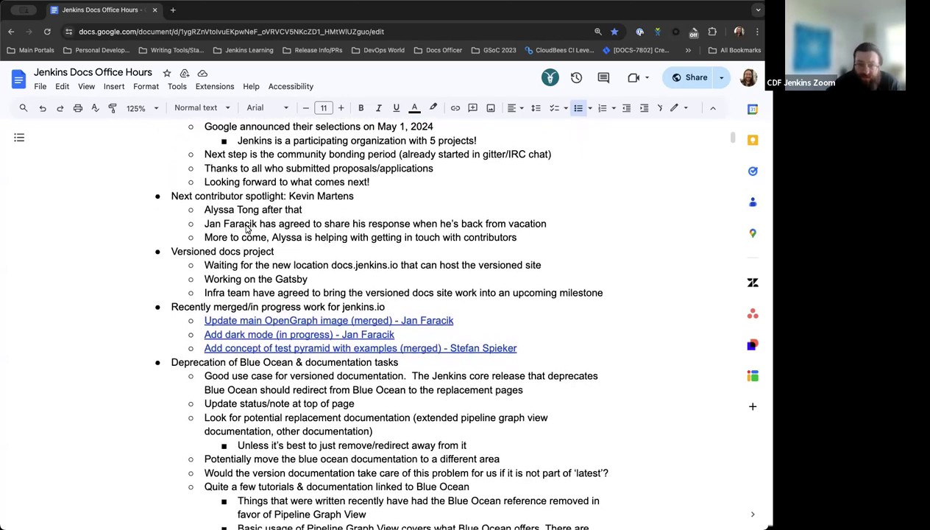
scroll(247, 229, "down", 1)
Step: Bring up options for the second-level agenda bullets, then dismiss them and clear the selection
right_click(245, 223)
left_click(191, 229)
left_click(171, 243)
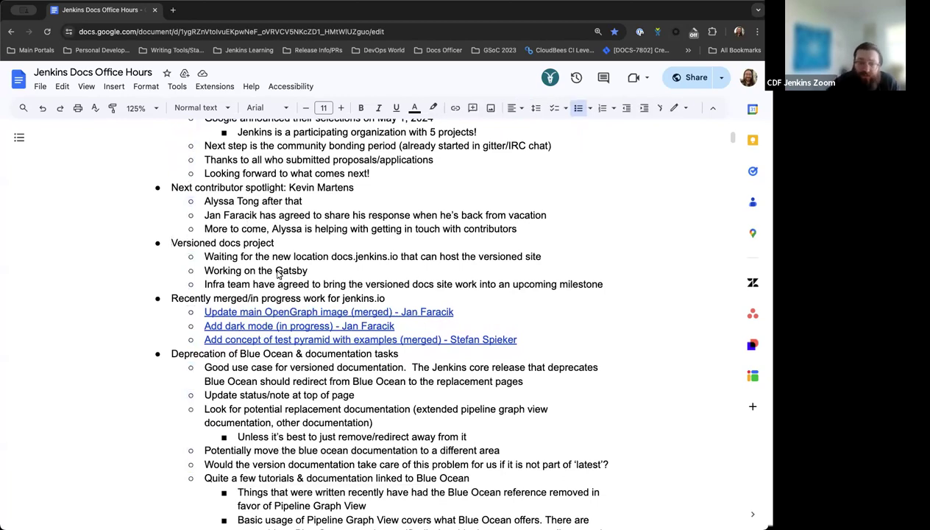
Step: Scroll past the Blue Ocean notes to the 2024-04-26 (Asia) heading, then back up toward 2024-05-02 (EU/US)
scroll(280, 274, "down", 4)
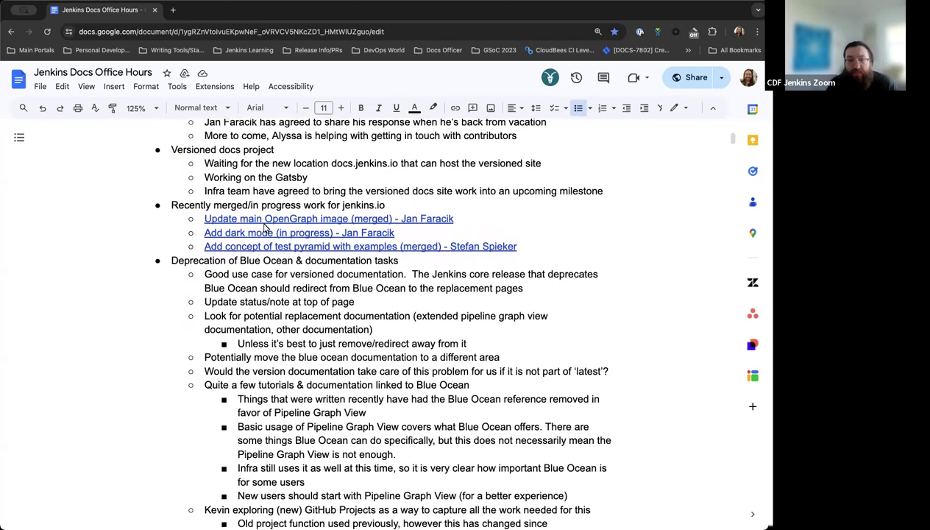
scroll(267, 229, "down", 1)
scroll(267, 229, "down", 2)
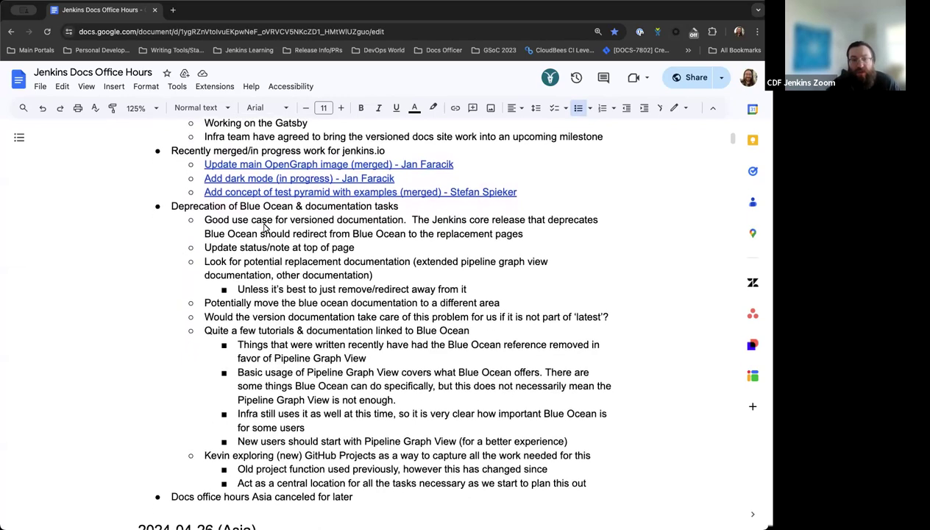
scroll(225, 251, "down", 1)
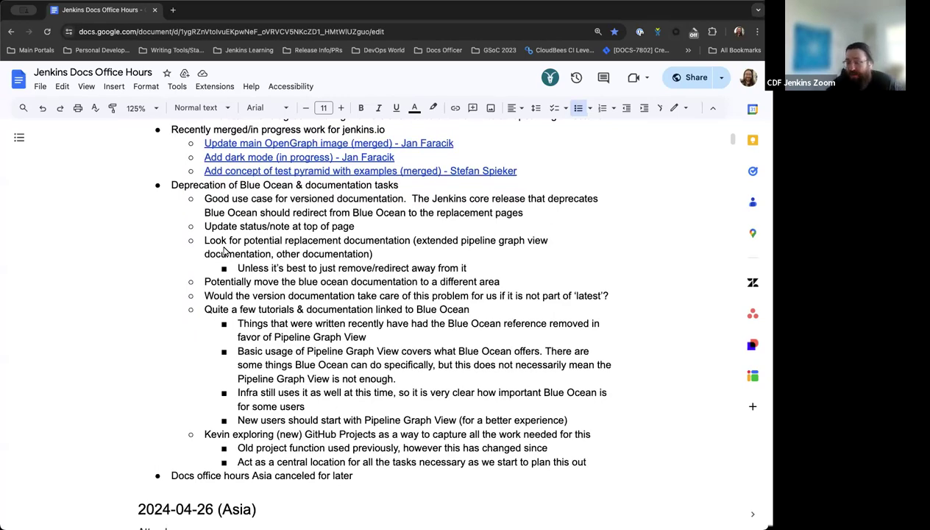
scroll(225, 251, "down", 1)
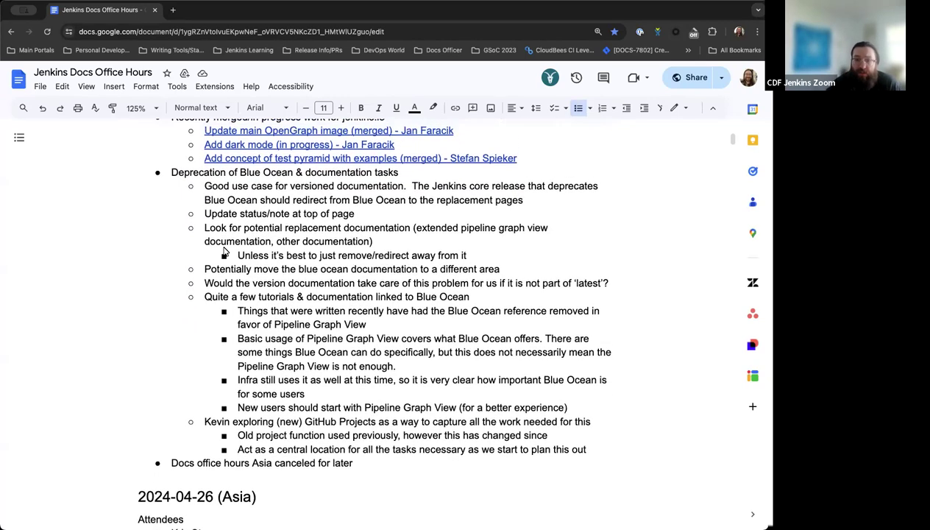
scroll(225, 251, "down", 3)
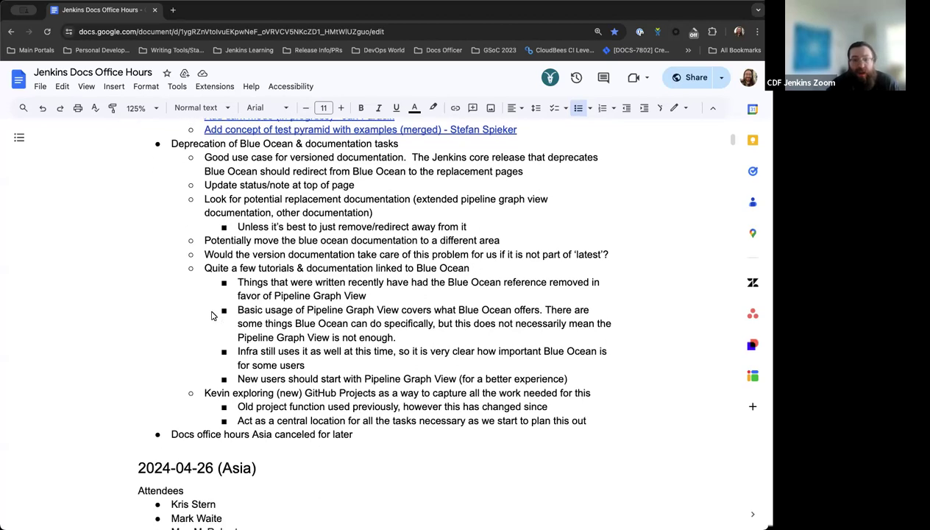
scroll(190, 419, "down", 2)
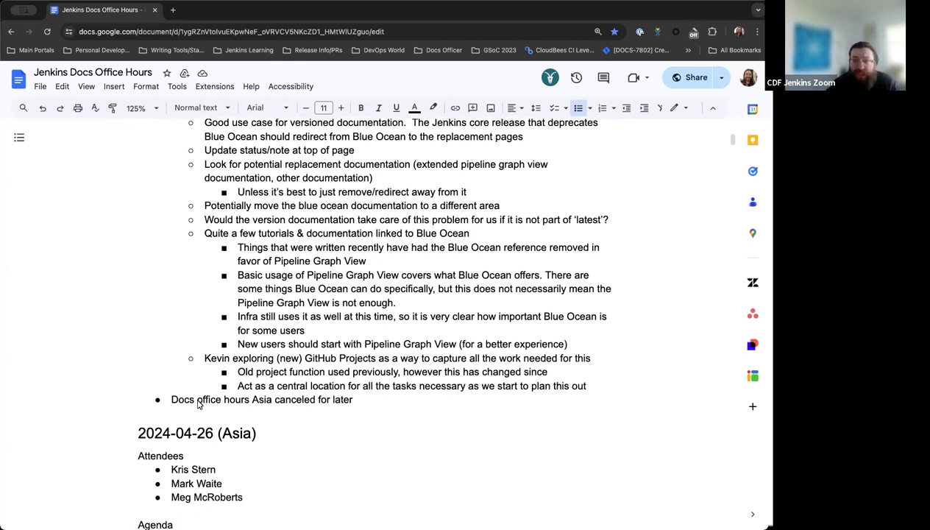
scroll(197, 404, "up", 7)
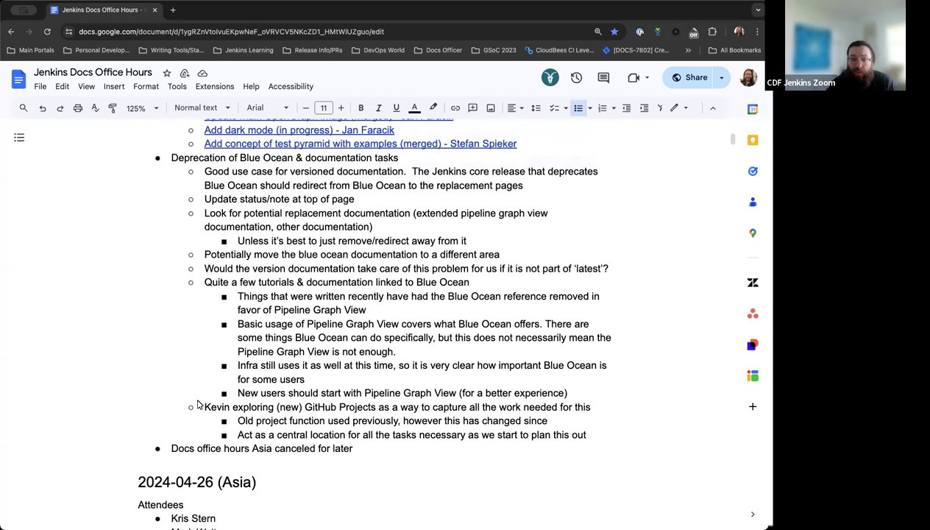
scroll(197, 404, "up", 20)
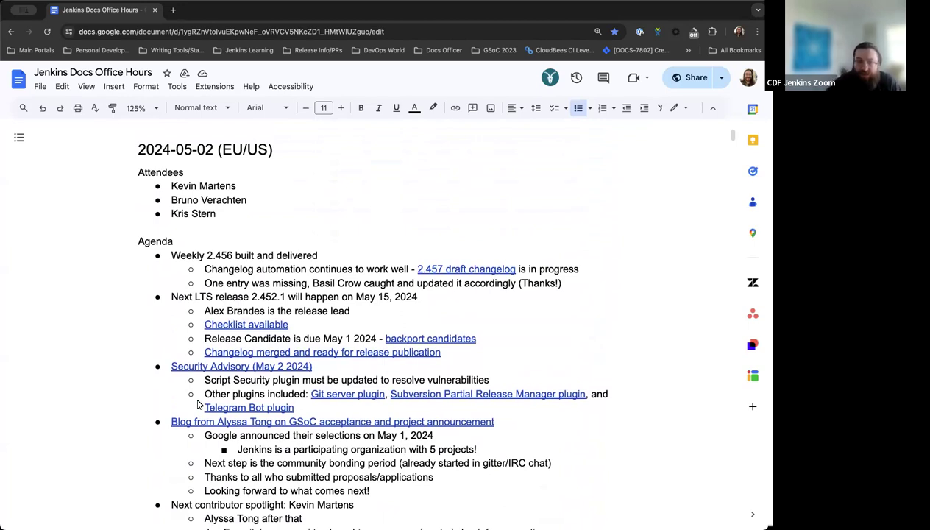
Step: Look through merged pull request #7275 for the 2.452.1 changelog
scroll(197, 404, "down", 2)
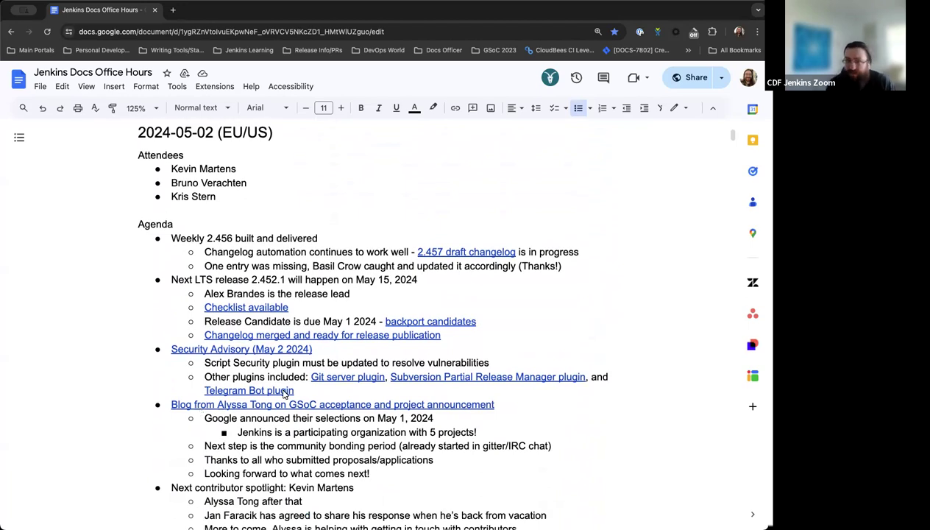
scroll(284, 395, "down", 6)
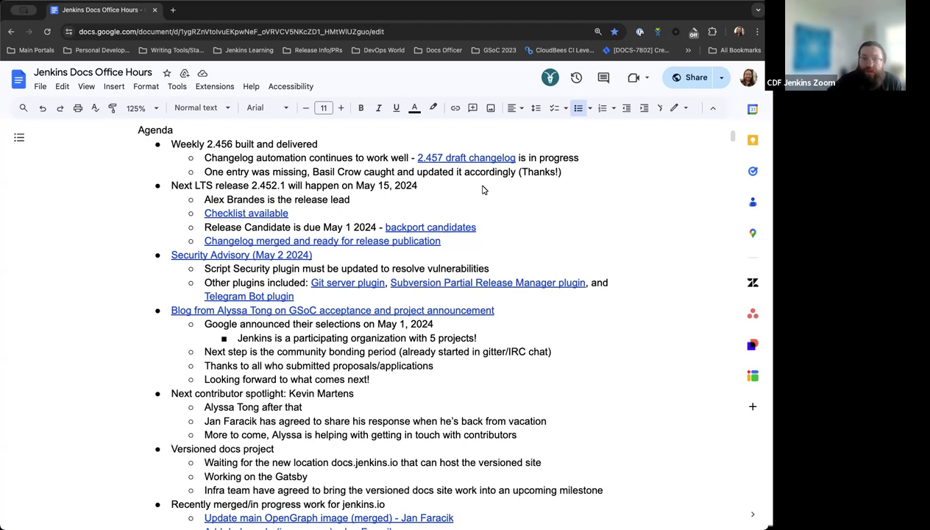
scroll(483, 189, "down", 1)
scroll(225, 193, "down", 1)
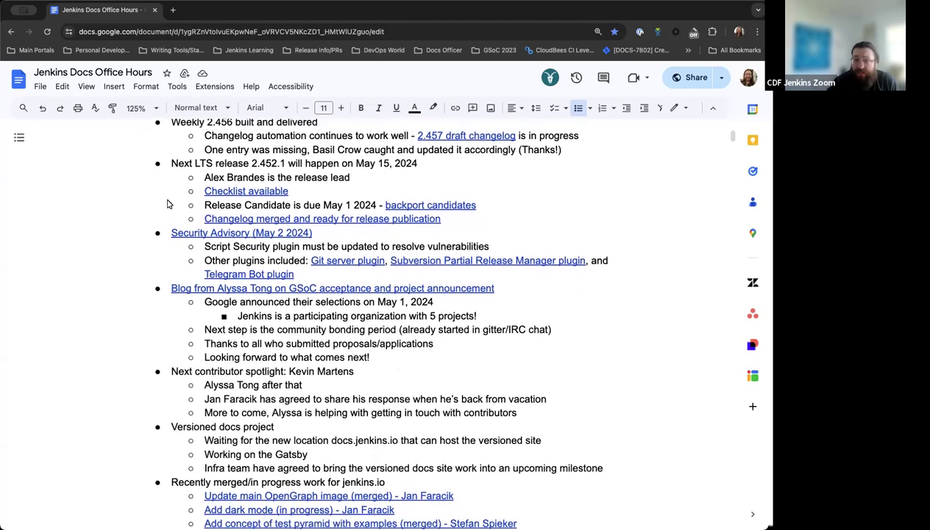
scroll(167, 204, "up", 1)
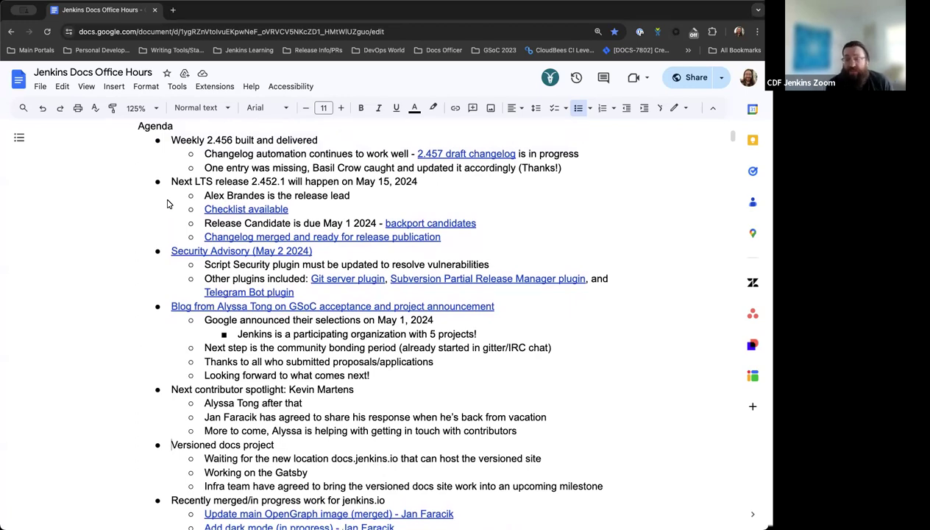
scroll(167, 204, "down", 1)
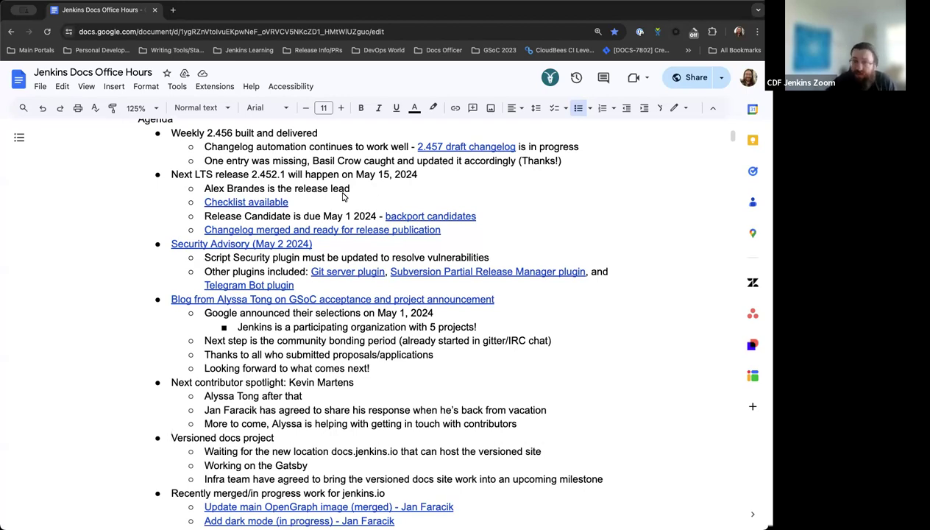
scroll(343, 196, "down", 1)
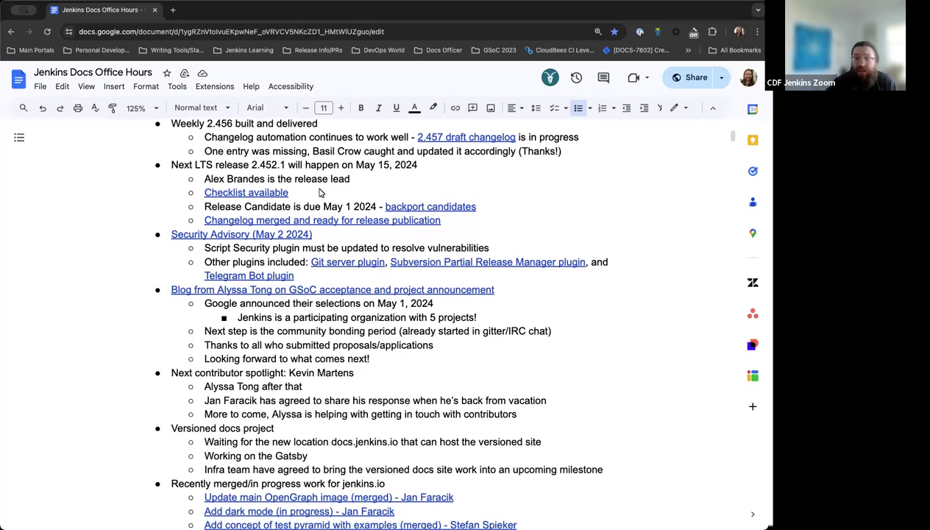
scroll(318, 207, "down", 1)
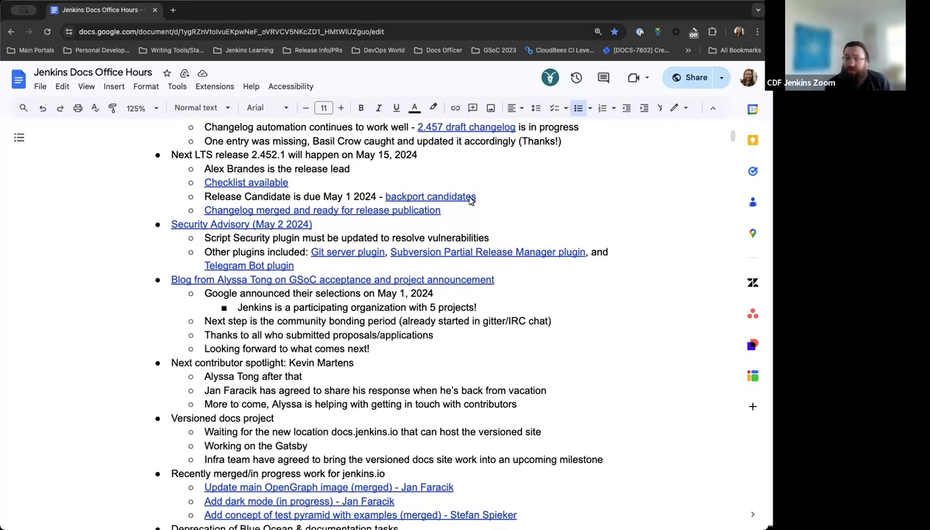
scroll(368, 183, "down", 1)
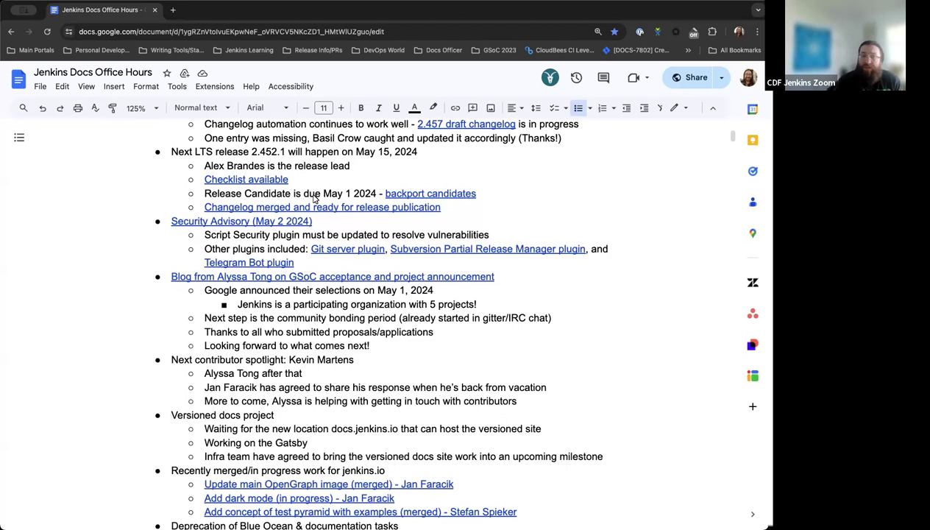
scroll(313, 197, "down", 1)
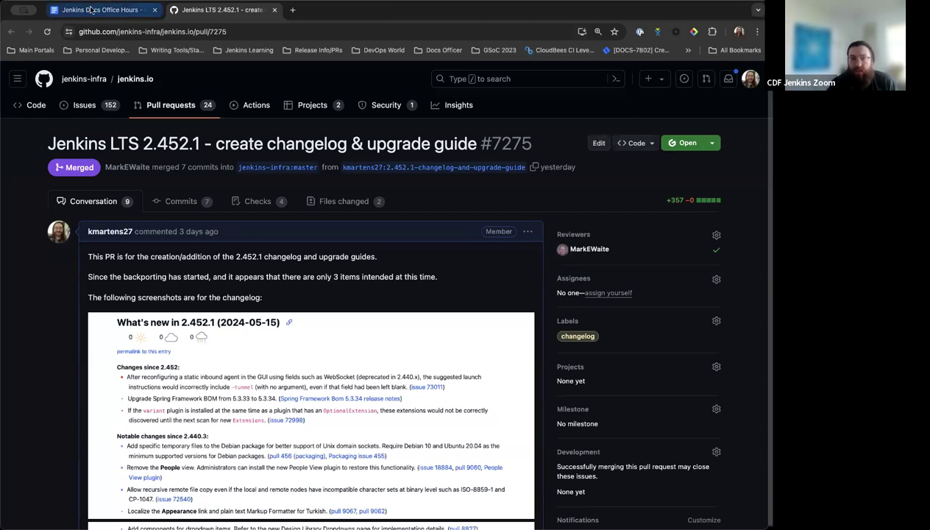
Step: Return to the office hours notes and scroll down to the Security Advisory bullet
left_click(92, 10)
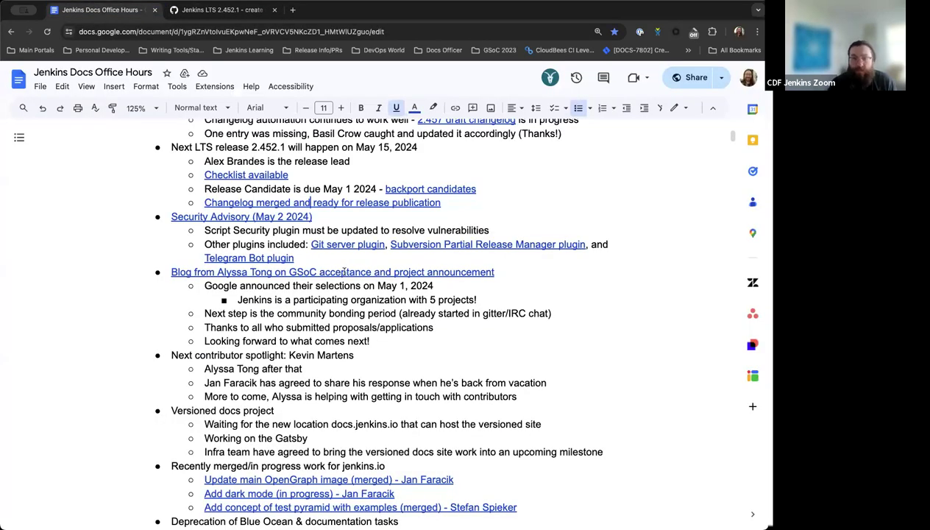
scroll(343, 273, "up", 1)
scroll(300, 234, "down", 1)
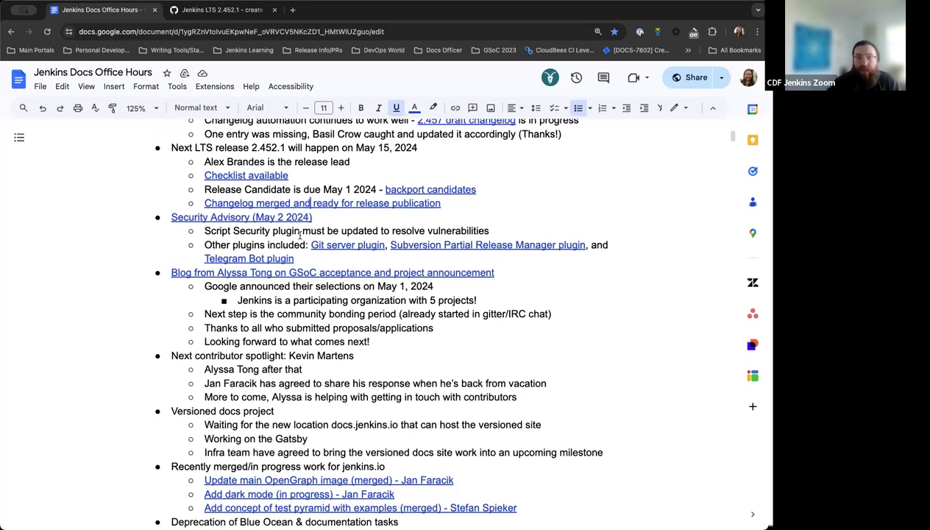
scroll(300, 234, "down", 2)
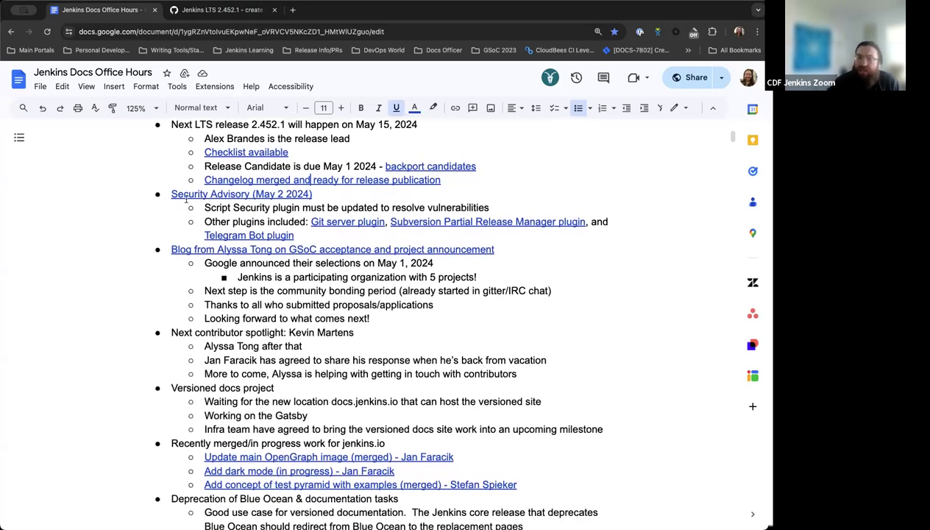
scroll(195, 207, "down", 1)
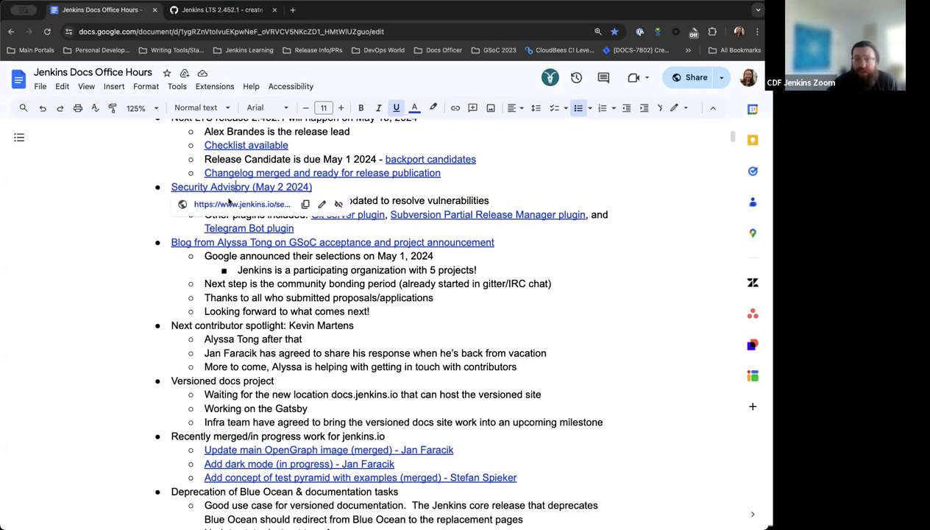
Step: Open the 2024-05-02 Security Advisory, review Script Security and the other affected plugins, then return
left_click(227, 198)
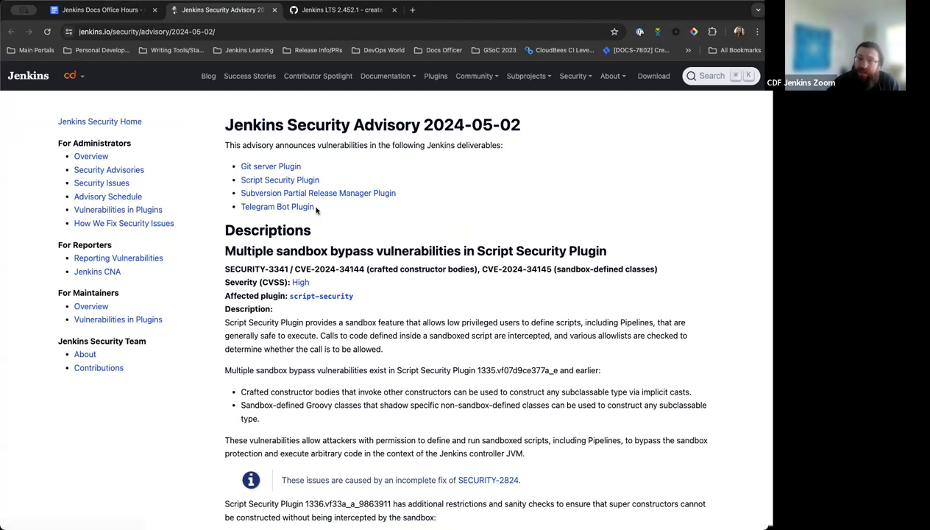
scroll(321, 226, "down", 1)
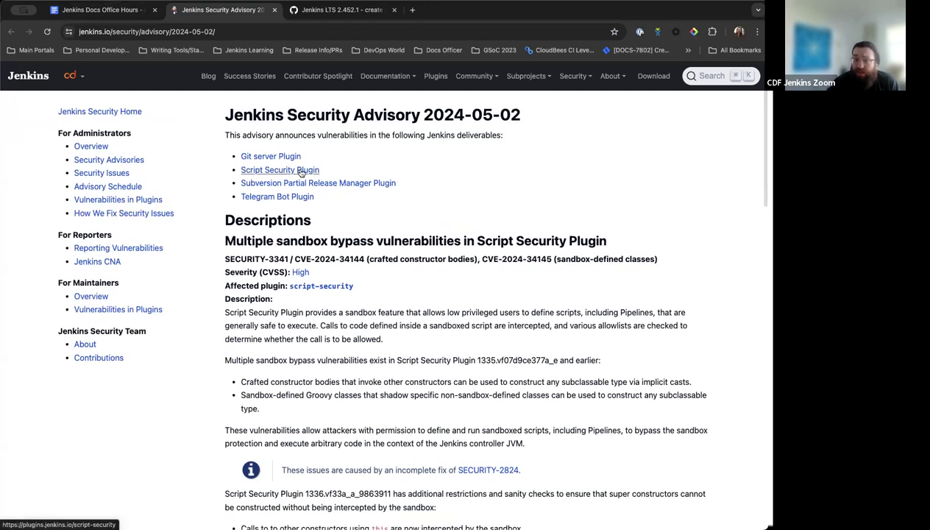
scroll(349, 273, "down", 2)
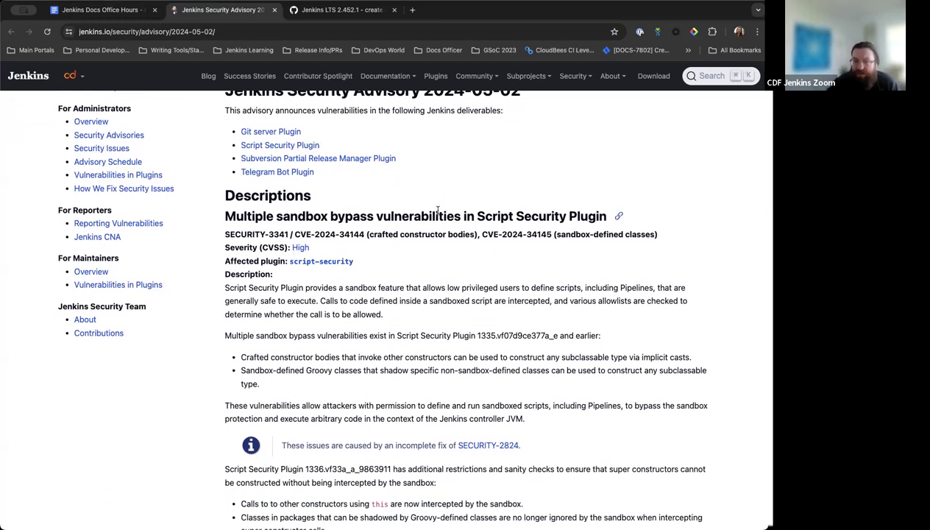
scroll(432, 304, "up", 1)
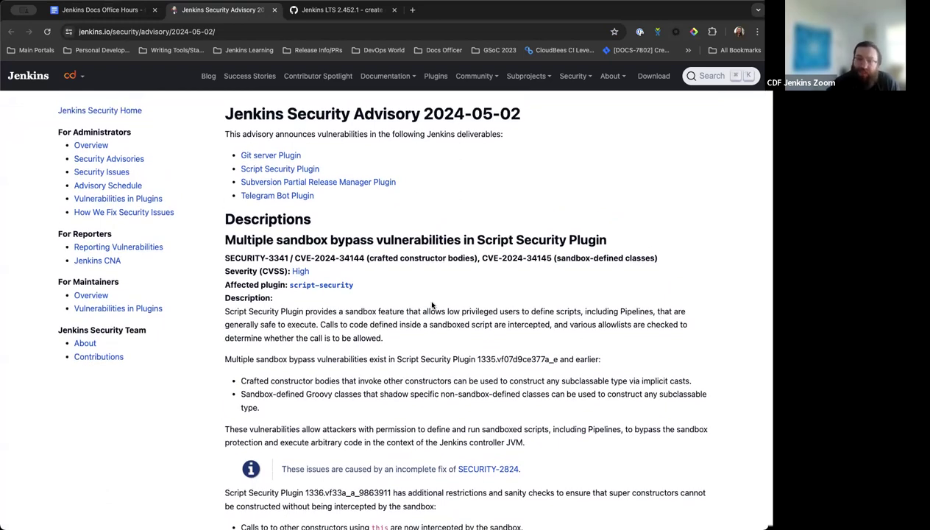
scroll(314, 252, "down", 5)
scroll(315, 252, "down", 8)
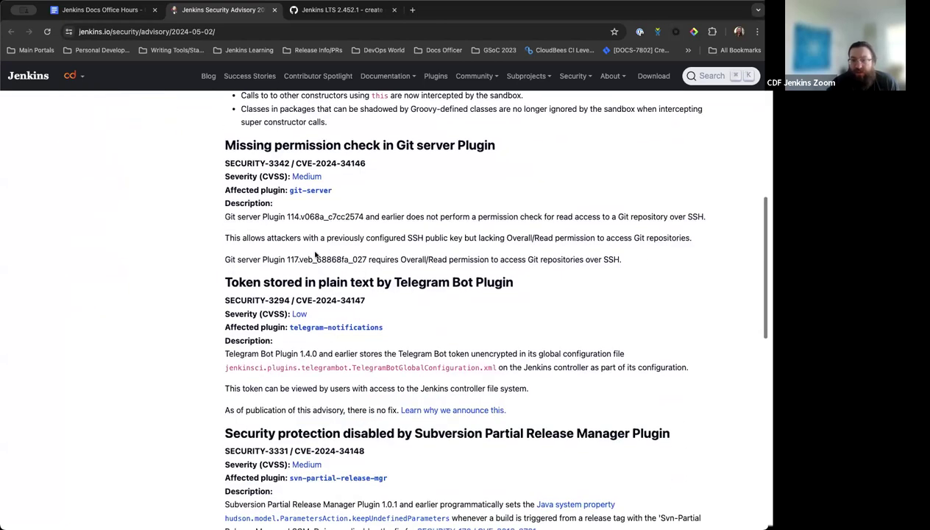
scroll(315, 254, "up", 17)
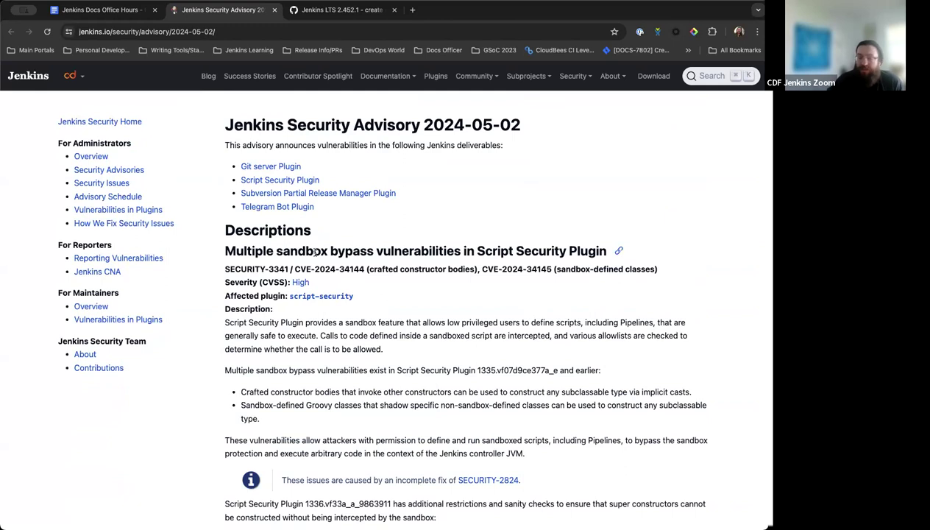
scroll(300, 364, "down", 1)
scroll(320, 207, "up", 1)
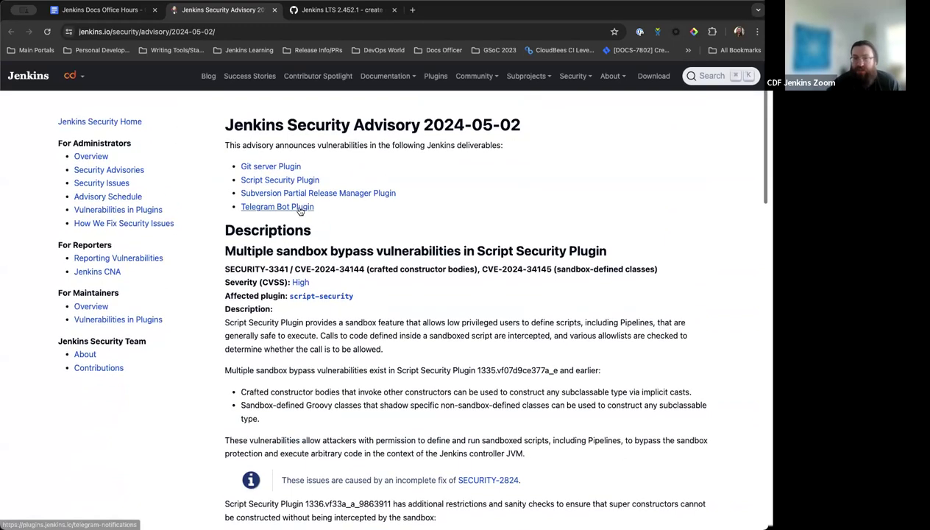
left_click(118, 12)
scroll(284, 187, "up", 1)
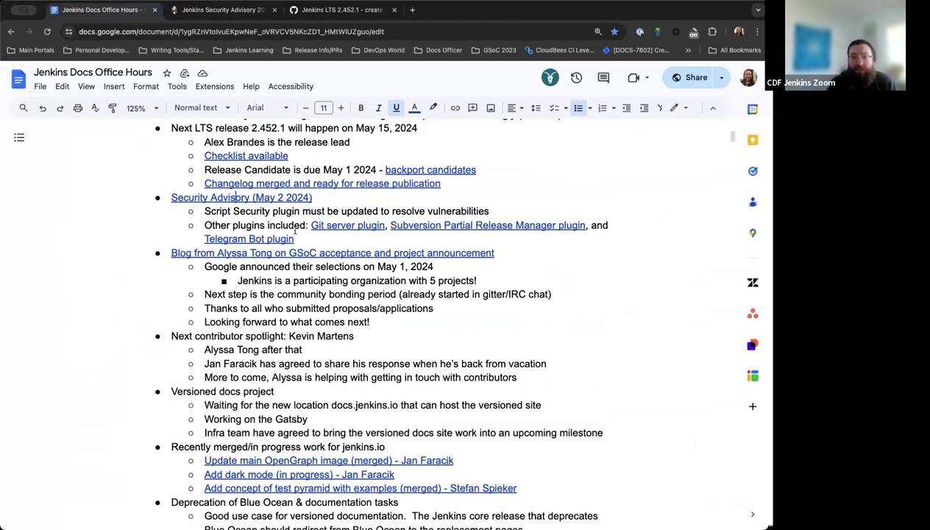
Step: Scroll past the advisory's four affected plugins to the 'Blog from Alyssa Tong on GSoC acceptance' bullet
scroll(295, 229, "down", 1)
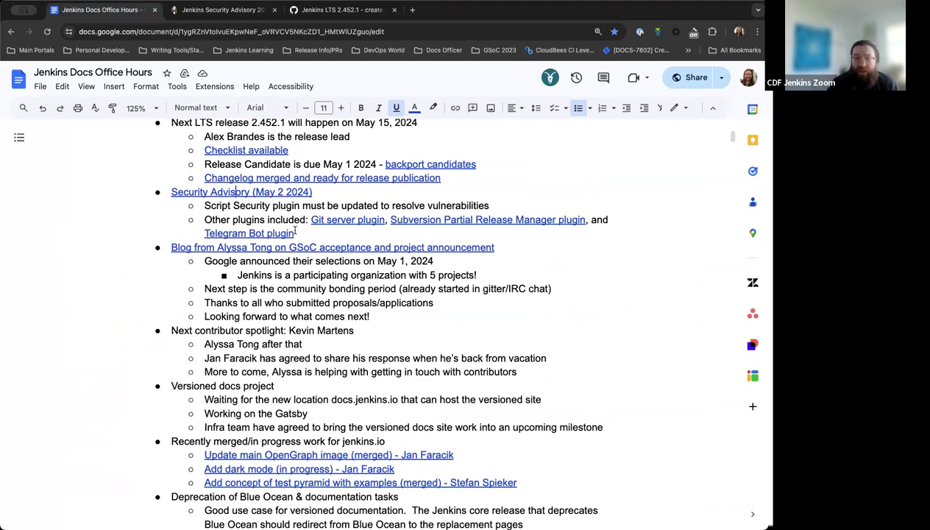
scroll(295, 231, "down", 5)
scroll(332, 213, "down", 1)
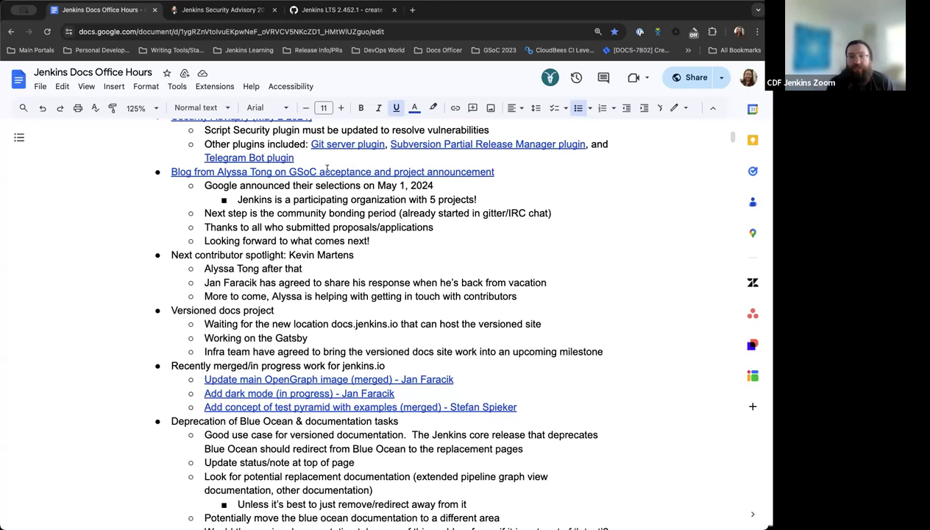
Step: Open the GSoC 2024 congrats-and-welcome blog post in a new tab and scroll into it
left_click(327, 171)
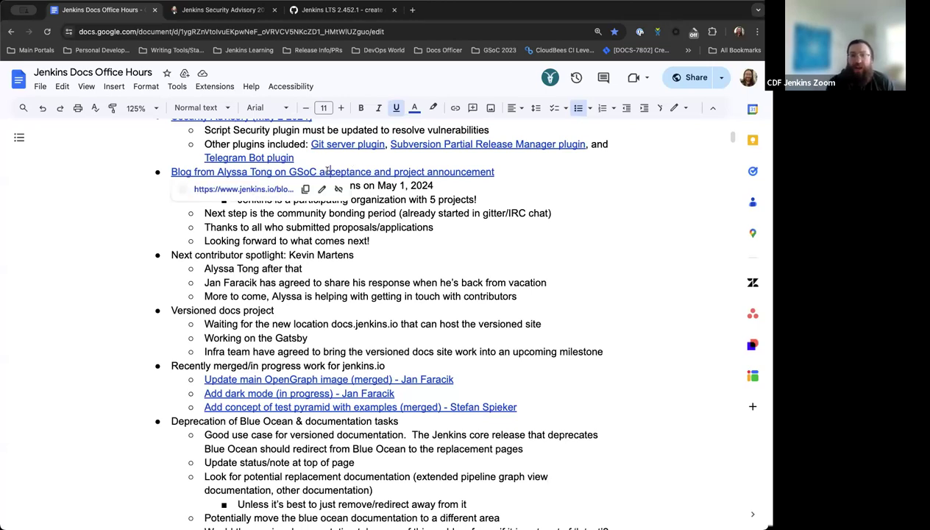
left_click(266, 189)
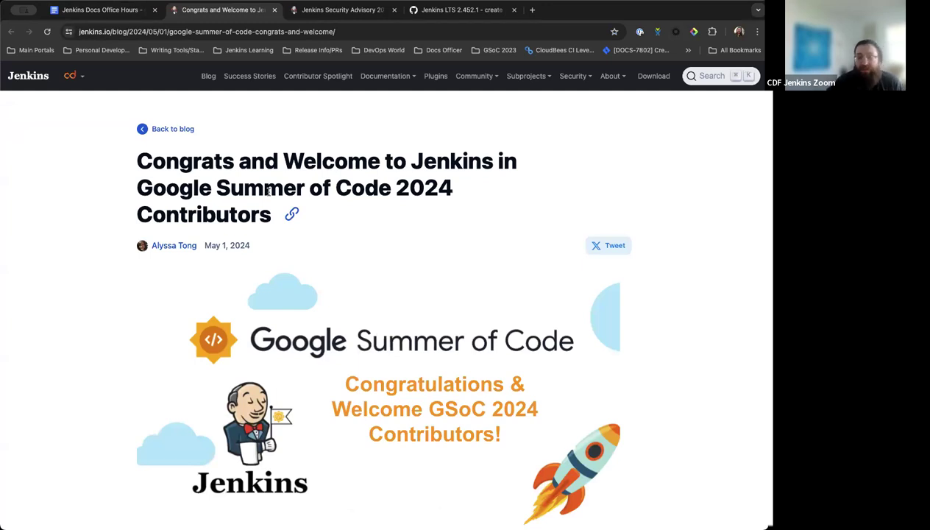
scroll(269, 190, "down", 1)
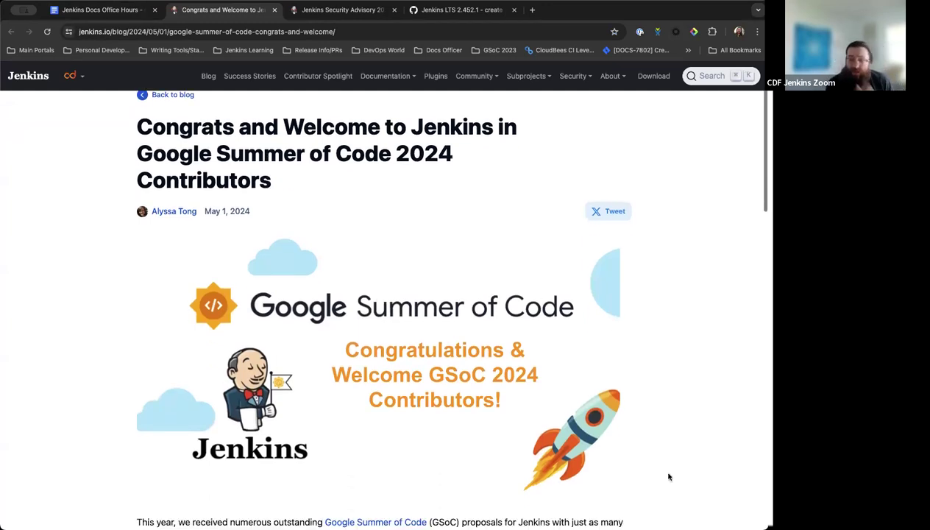
scroll(669, 477, "down", 1)
scroll(663, 383, "down", 1)
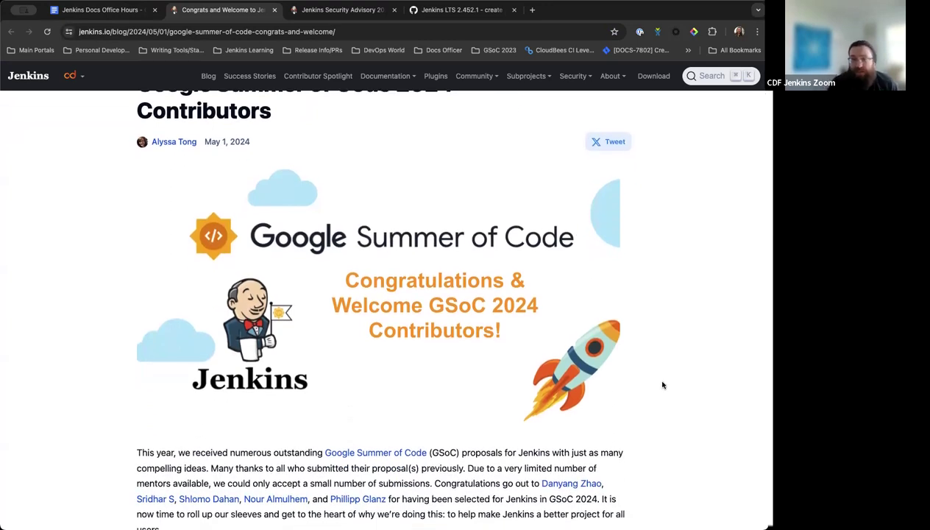
scroll(663, 385, "down", 4)
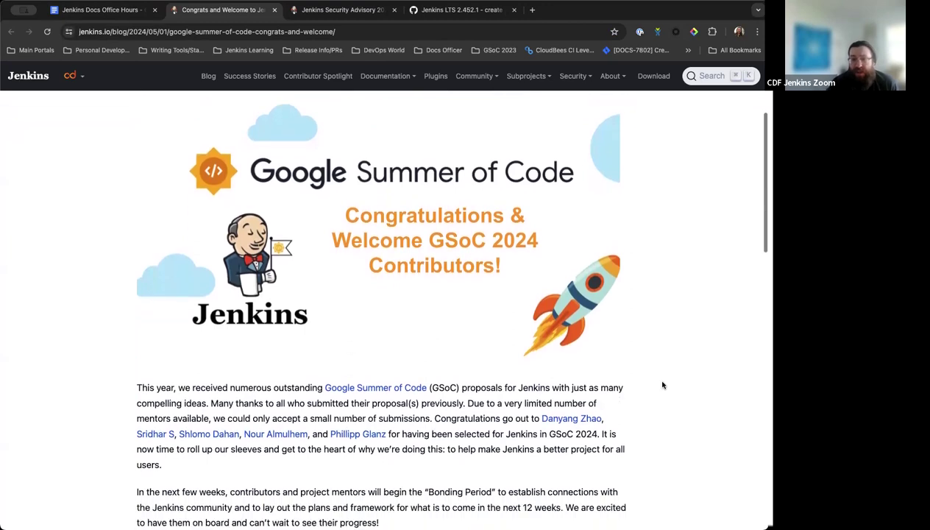
scroll(662, 385, "down", 4)
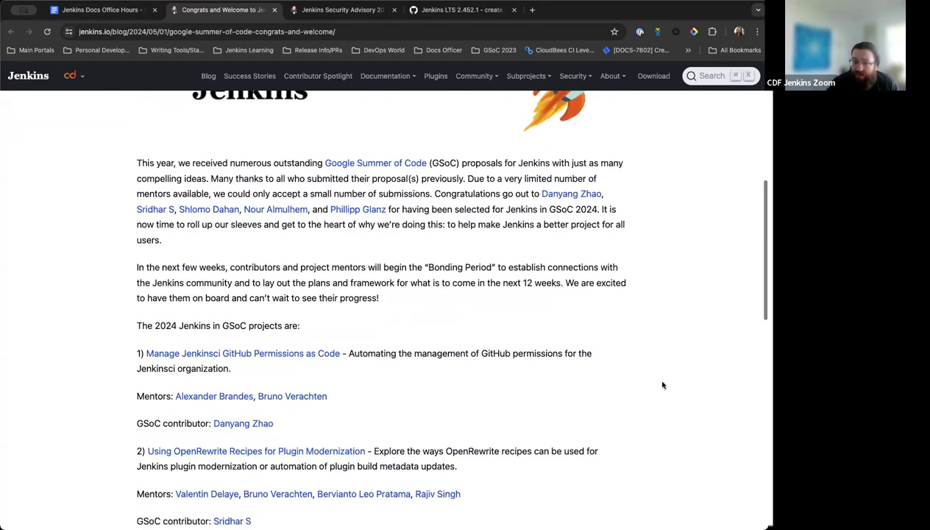
scroll(662, 385, "down", 2)
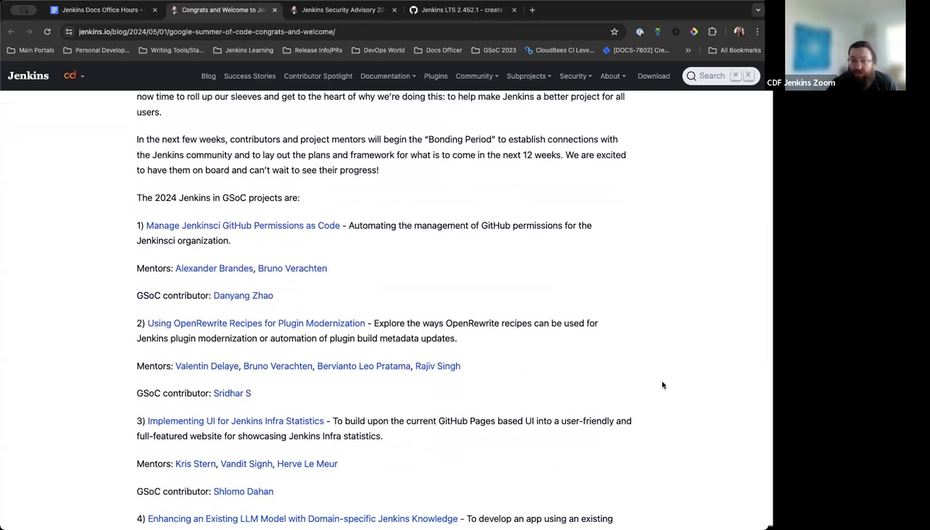
scroll(663, 385, "down", 1)
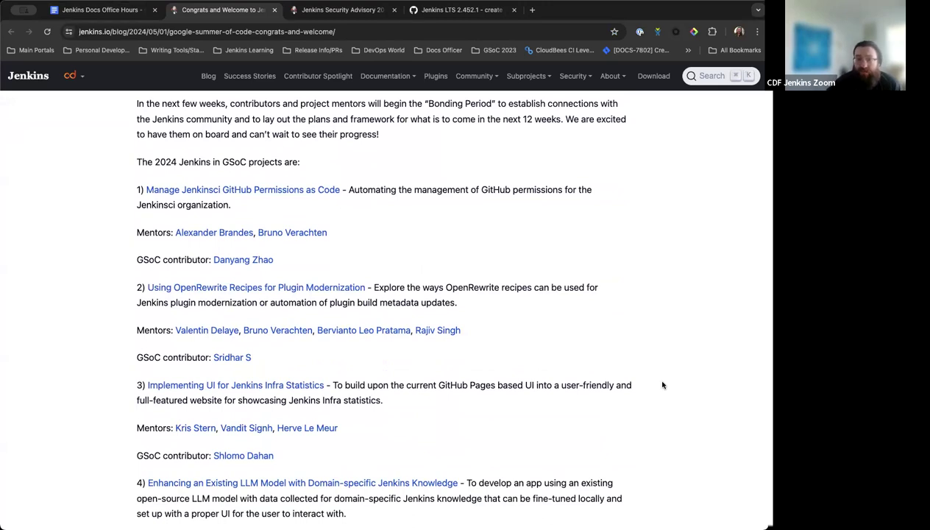
scroll(662, 385, "down", 1)
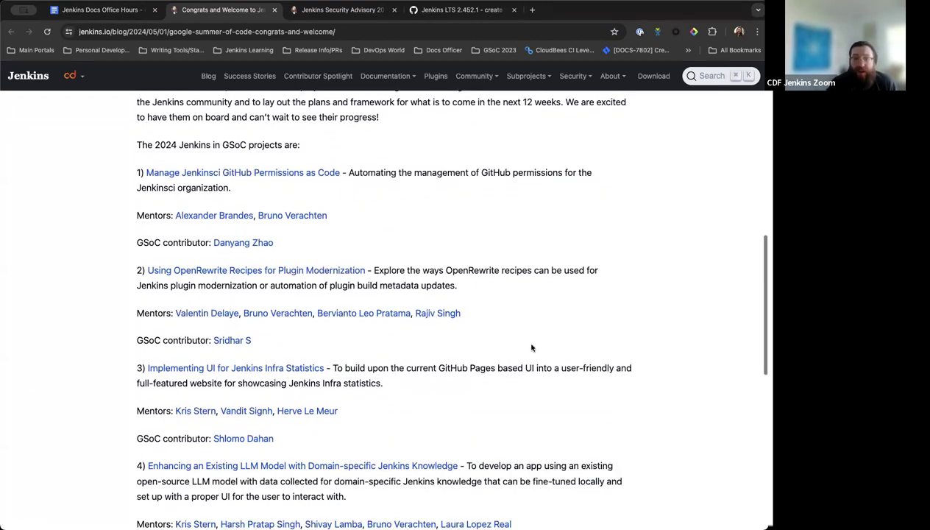
Step: Scroll through the five accepted 2024 projects with their mentors and contributors
scroll(525, 344, "up", 1)
scroll(340, 312, "down", 4)
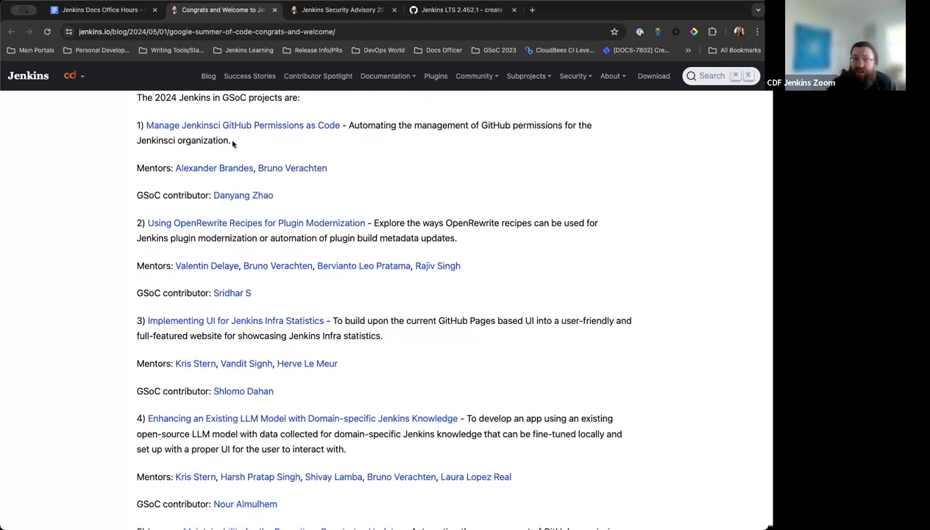
scroll(304, 136, "down", 1)
scroll(304, 136, "down", 1)
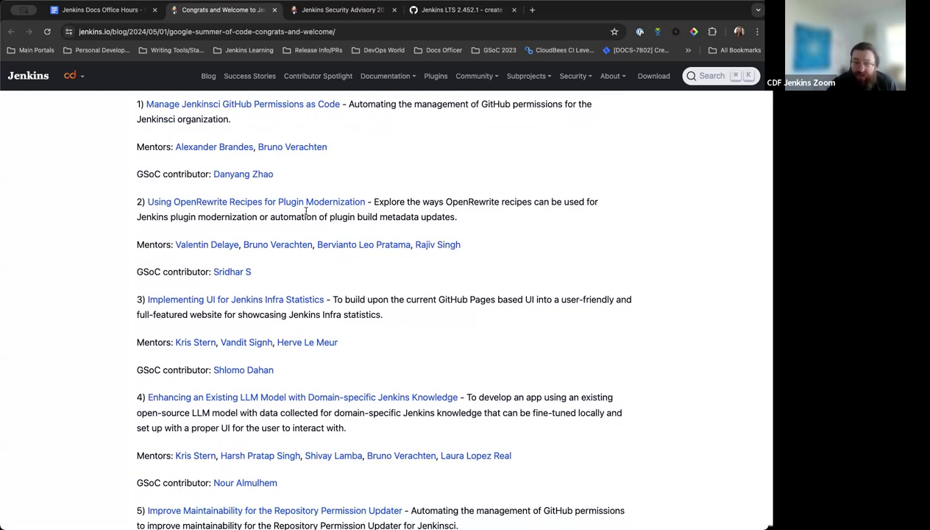
scroll(305, 211, "down", 2)
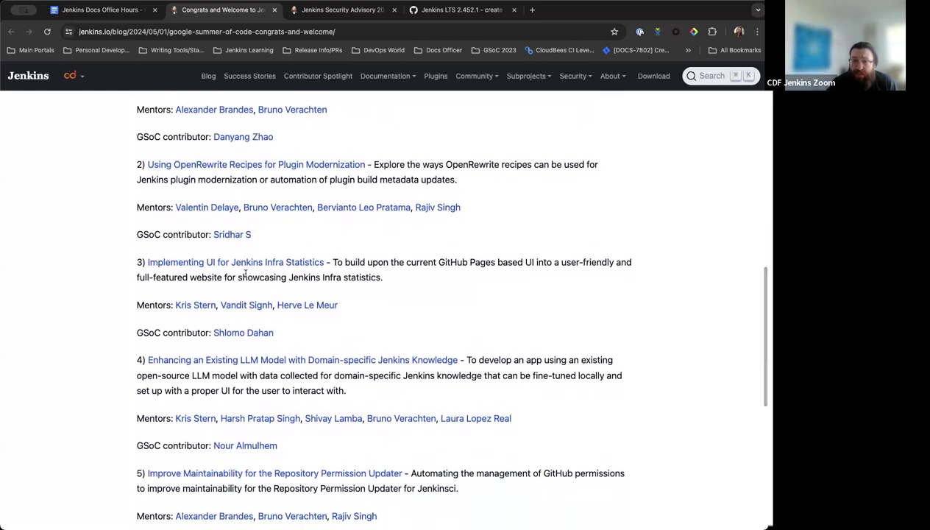
scroll(246, 274, "down", 1)
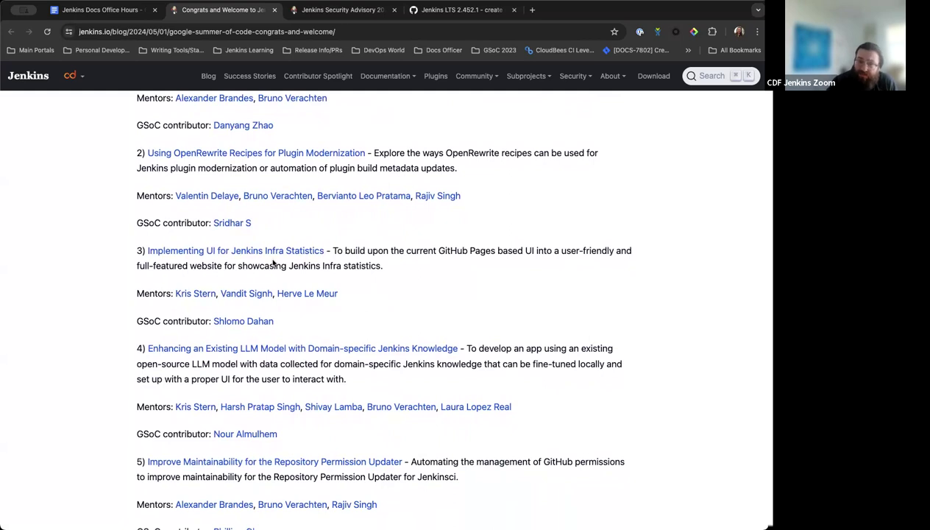
scroll(273, 263, "down", 2)
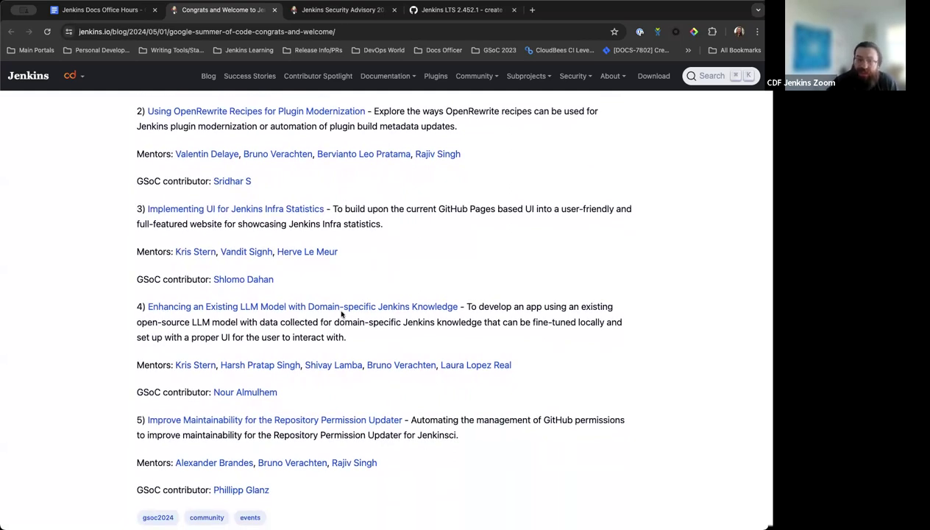
scroll(341, 313, "down", 1)
scroll(342, 314, "down", 1)
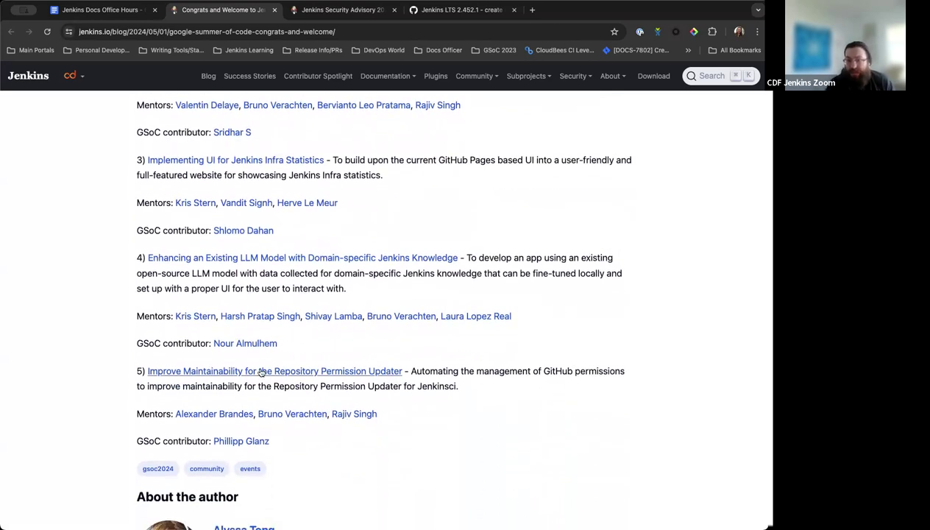
scroll(261, 372, "up", 1)
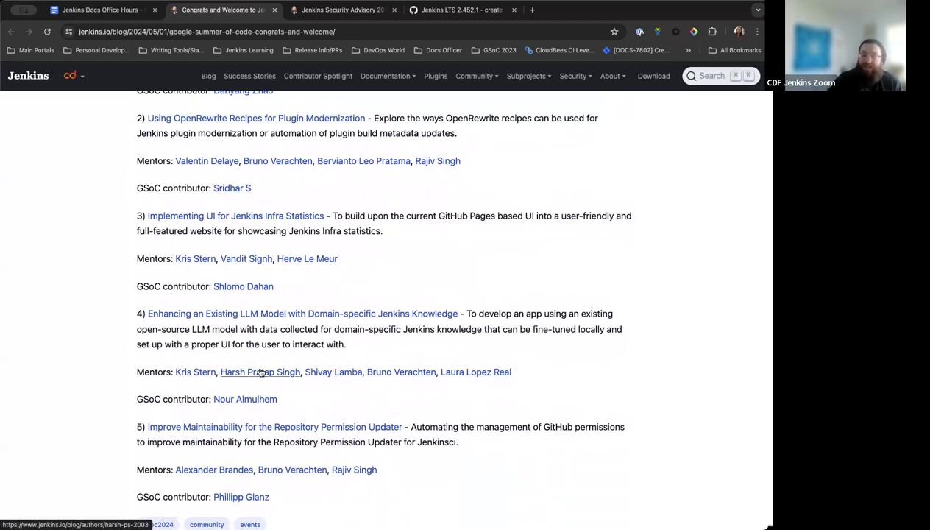
scroll(261, 372, "up", 1)
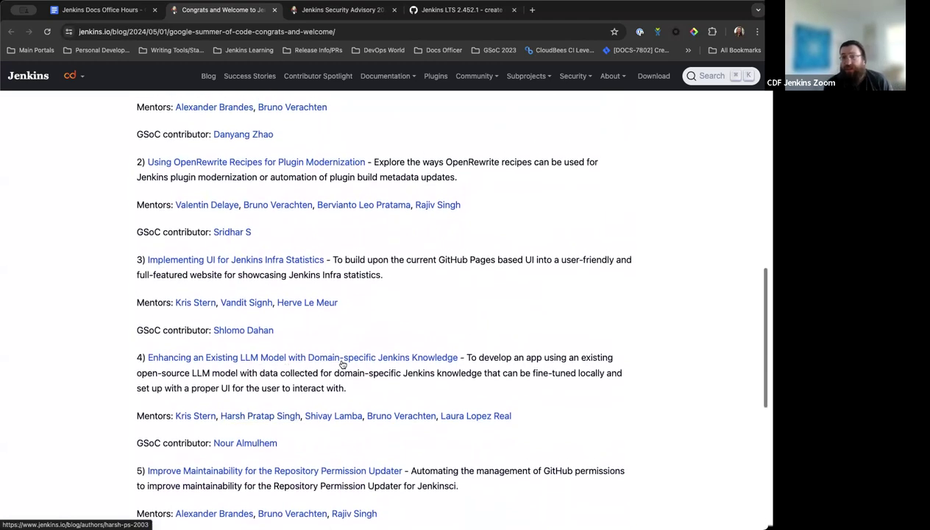
scroll(342, 365, "up", 1)
scroll(342, 364, "up", 1)
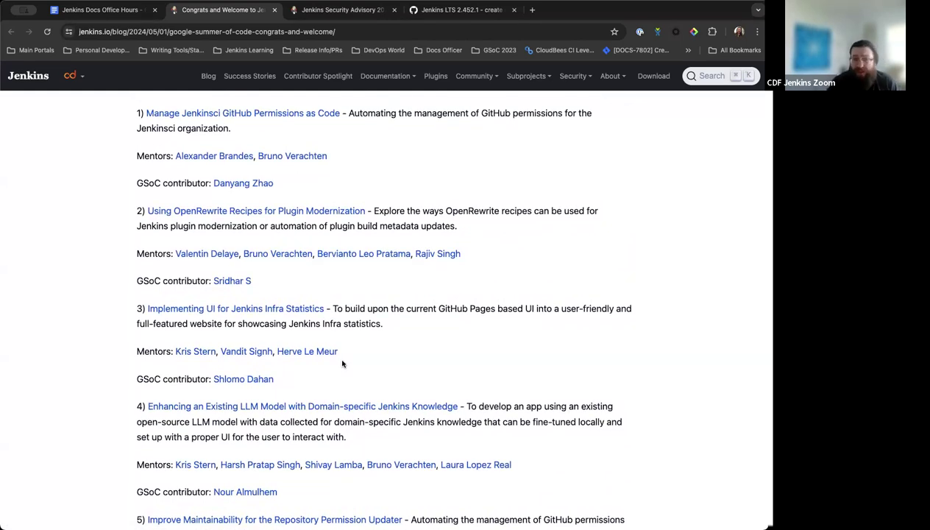
Step: Open the Manage Jenkinsci GitHub Permissions as Code project page, then go back to the blog post
left_click(270, 111)
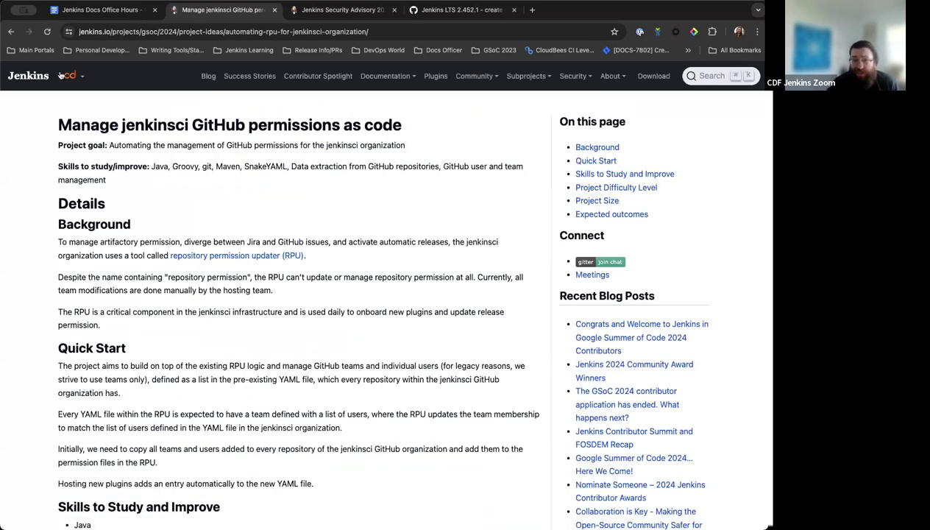
left_click(11, 32)
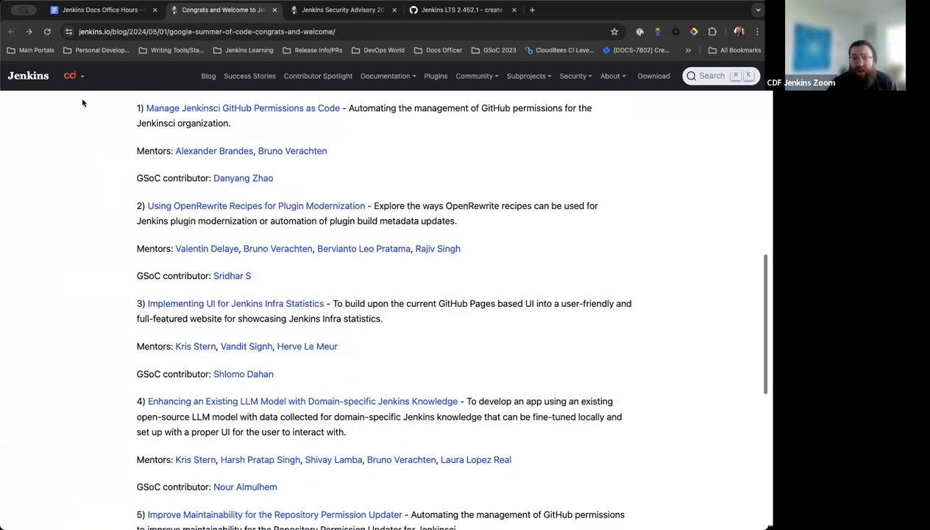
scroll(246, 274, "up", 1)
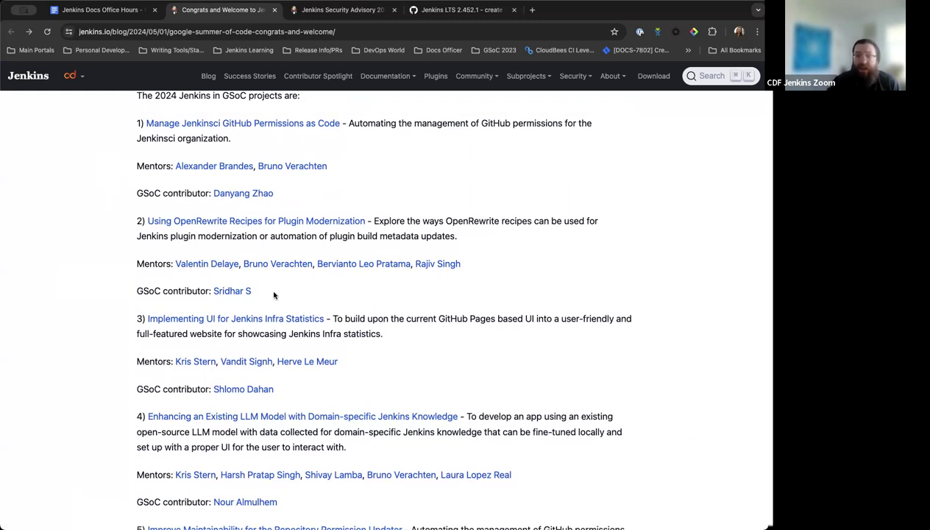
Step: Scroll the project list from GitHub Permissions as Code through Enhancing an Existing LLM Model
scroll(274, 295, "down", 1)
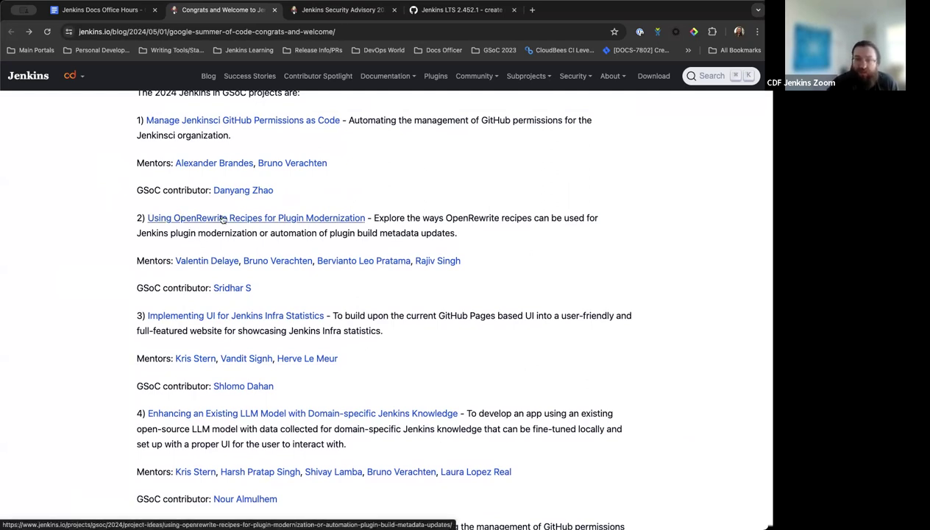
scroll(346, 296, "down", 2)
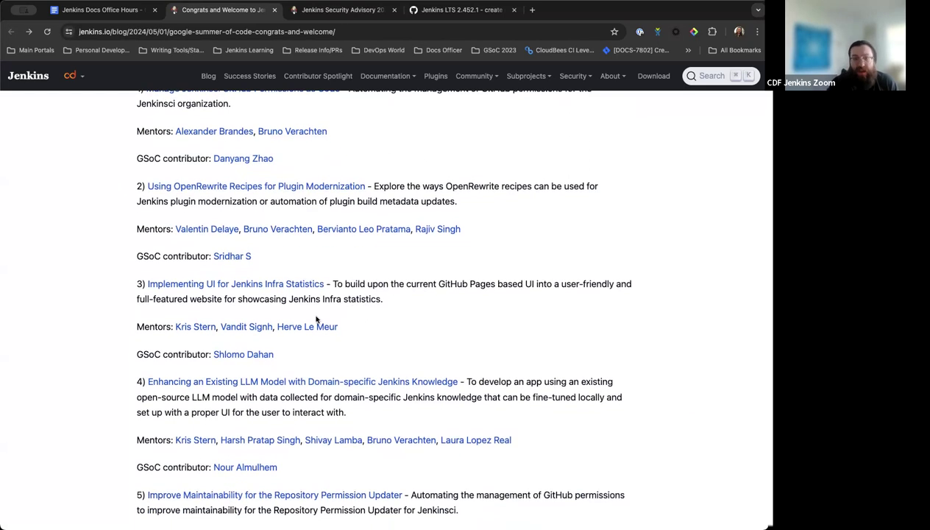
scroll(315, 317, "down", 2)
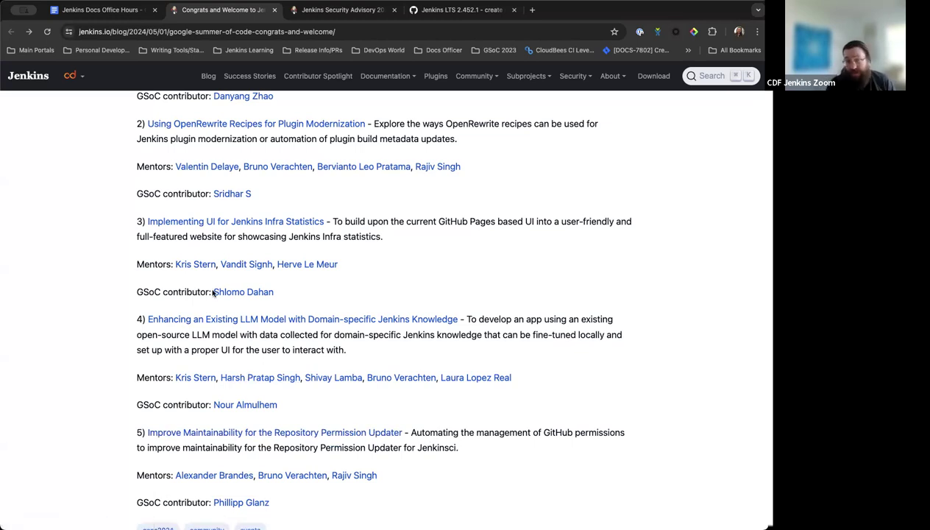
scroll(191, 279, "down", 3)
scroll(182, 264, "up", 3)
scroll(182, 262, "up", 2)
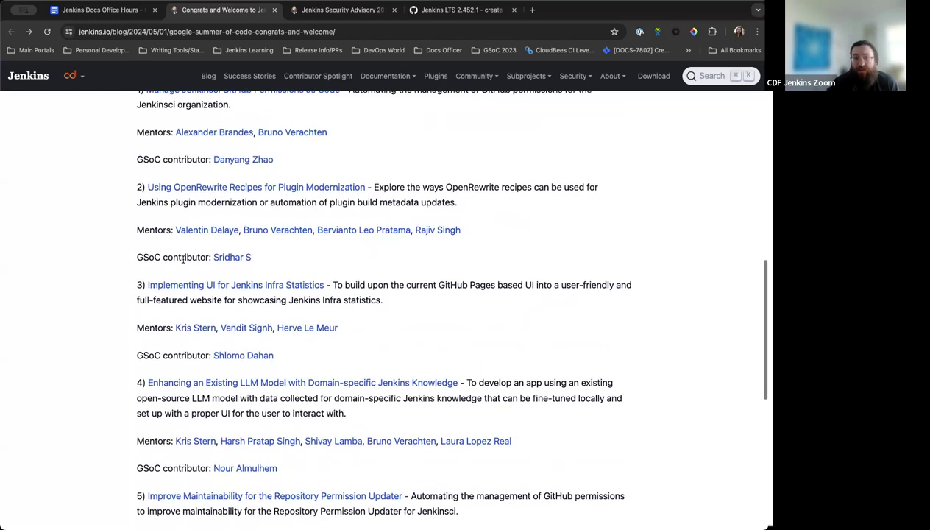
scroll(182, 259, "up", 2)
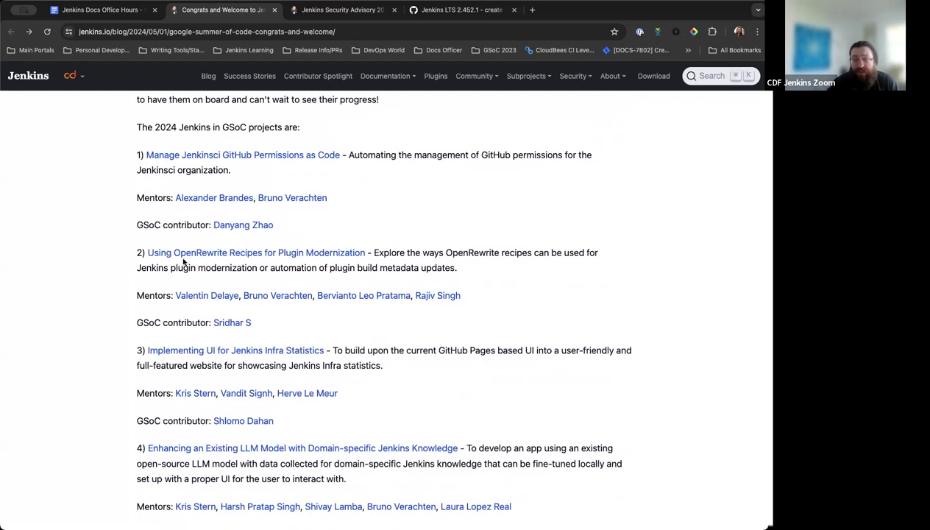
scroll(183, 261, "down", 1)
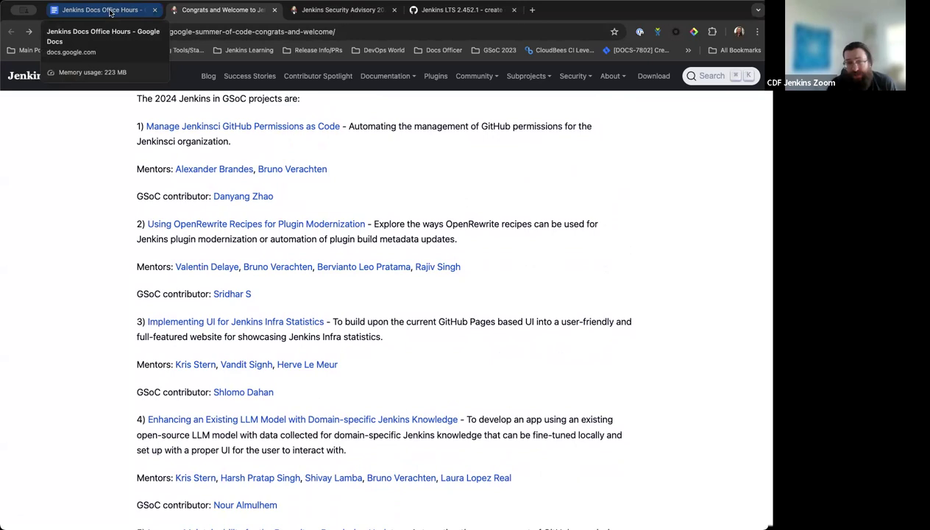
left_click(110, 13)
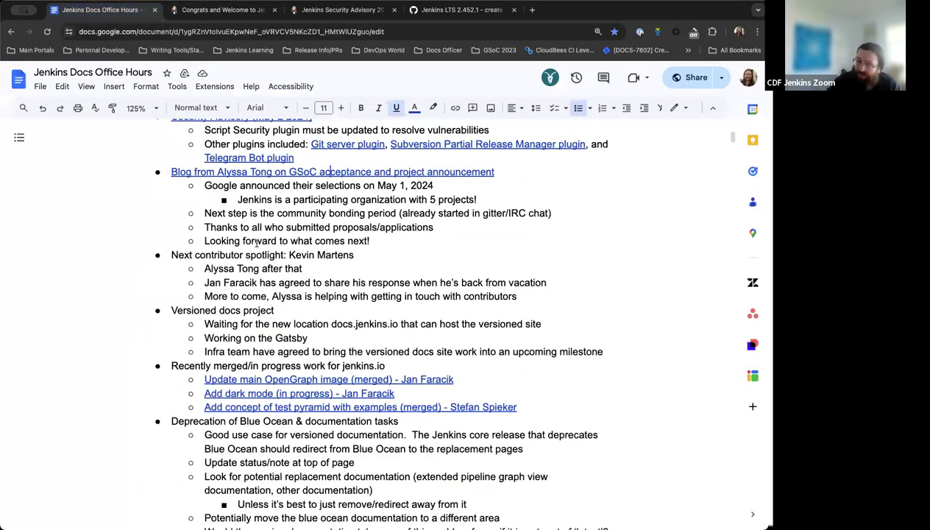
scroll(325, 229, "down", 1)
scroll(325, 229, "up", 1)
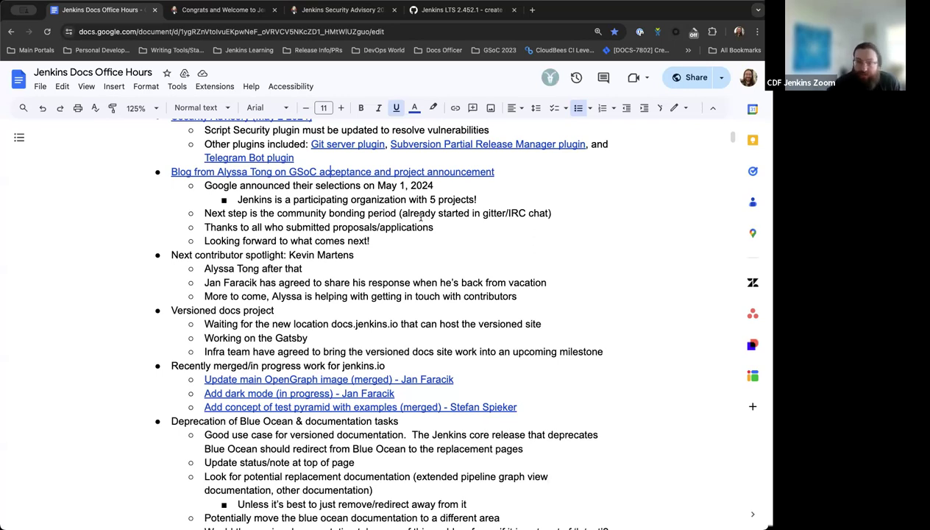
scroll(421, 216, "down", 1)
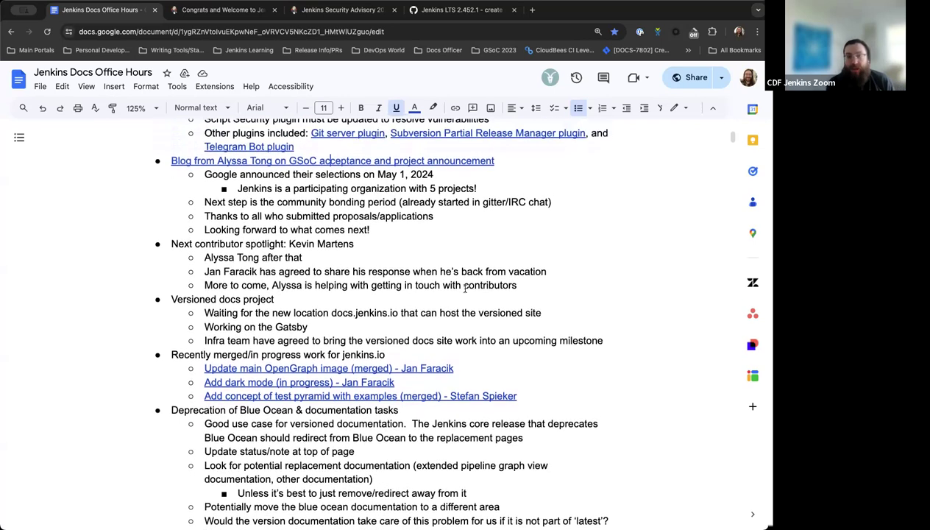
scroll(465, 259, "up", 2)
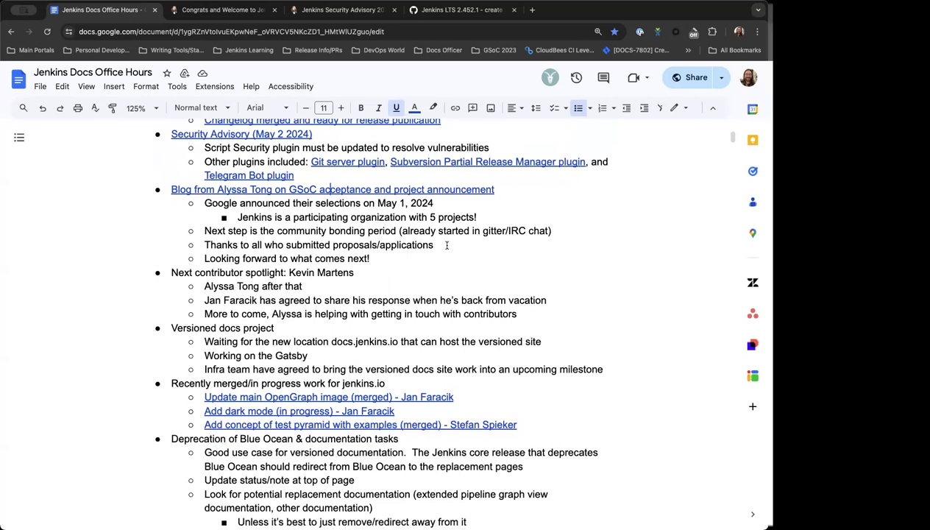
scroll(413, 258, "down", 1)
scroll(413, 258, "down", 1)
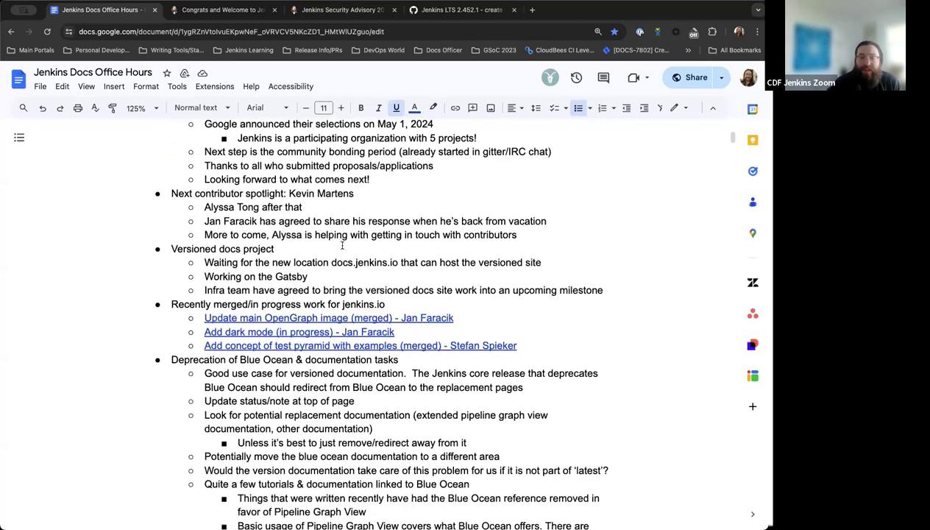
scroll(324, 225, "down", 1)
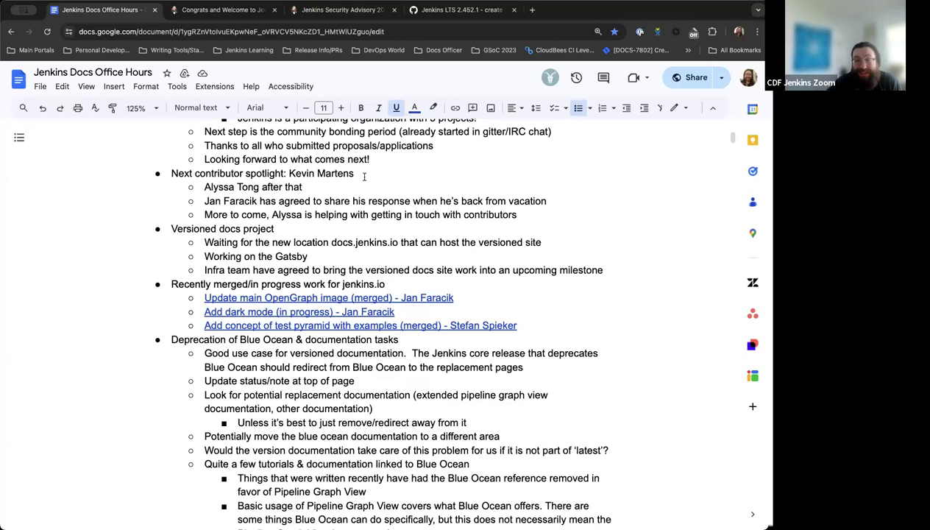
scroll(288, 185, "down", 1)
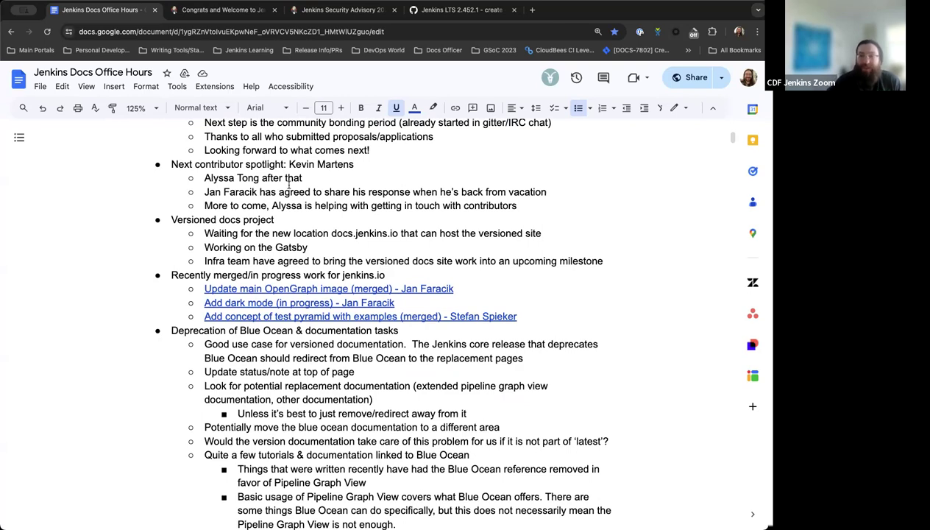
scroll(289, 185, "down", 1)
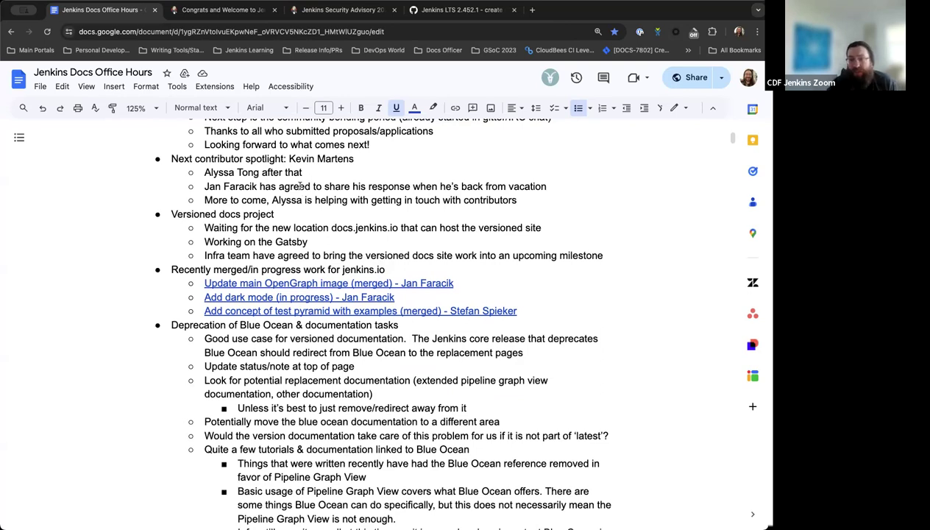
scroll(316, 190, "down", 1)
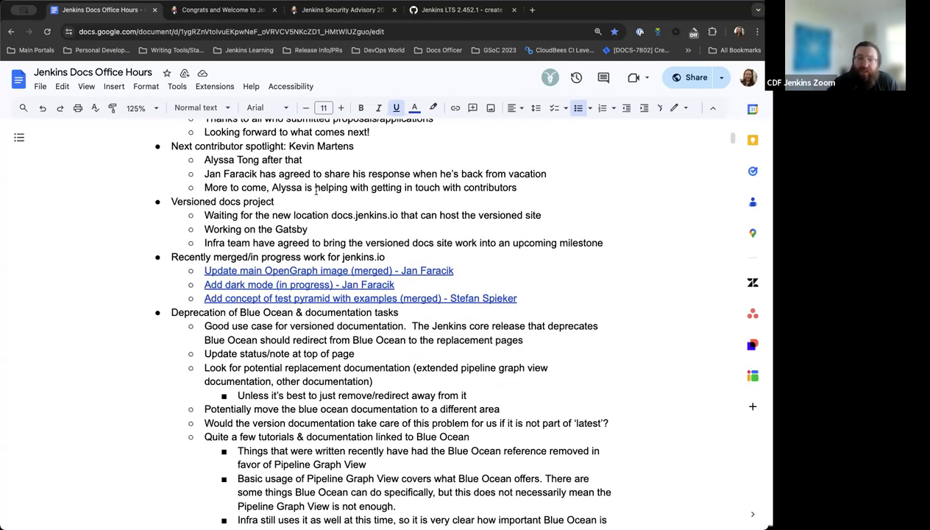
scroll(316, 190, "up", 1)
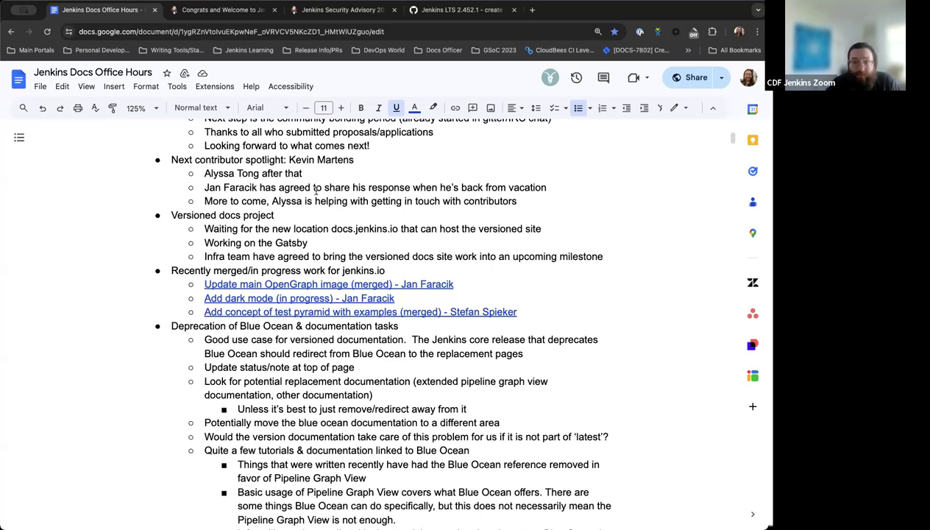
scroll(335, 230, "down", 2)
scroll(333, 234, "down", 1)
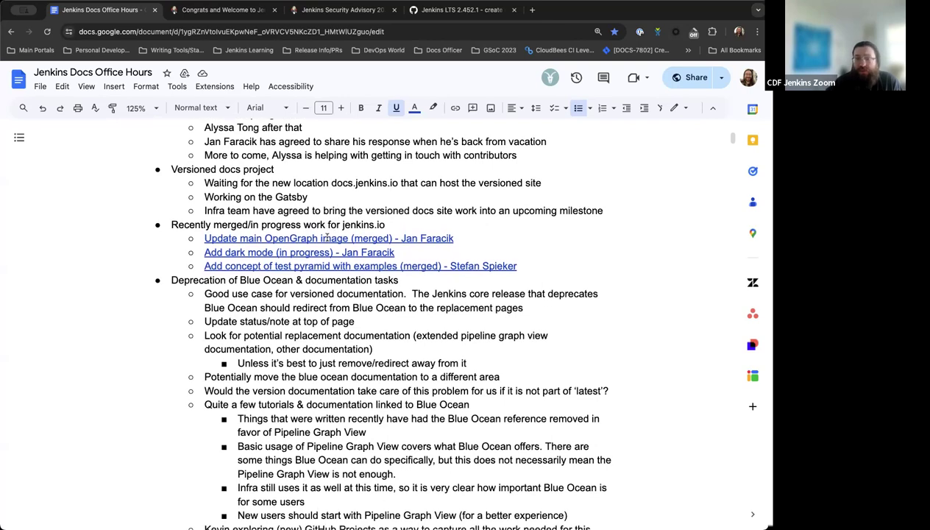
scroll(326, 236, "down", 1)
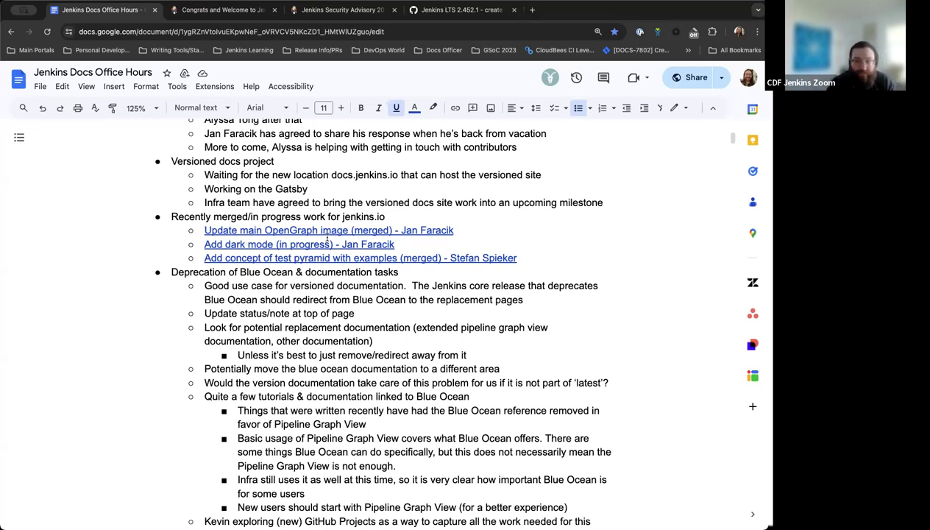
scroll(392, 212, "up", 1)
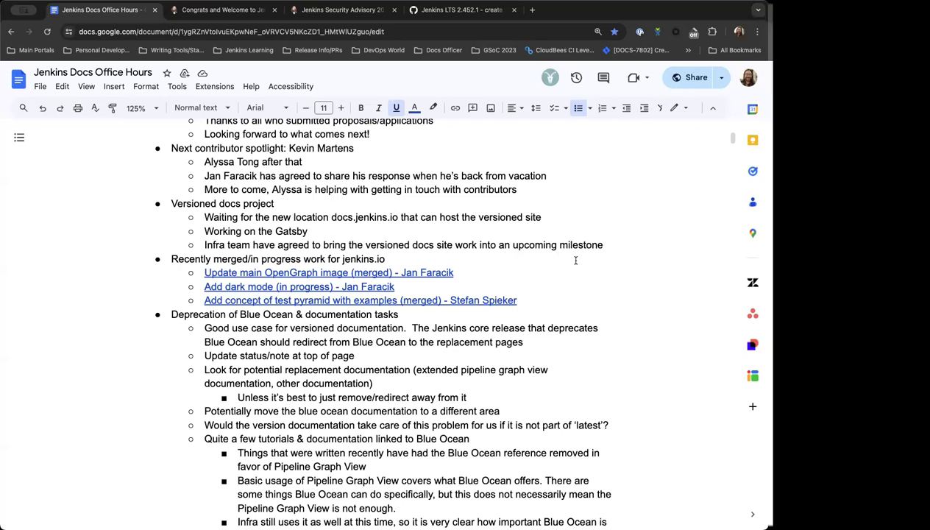
Step: Add a nested sub-bullet 'Waiting for the conversion before moving docs' under the Infra milestone note
left_click(605, 245)
left_click(609, 245)
key("Return")
key("Tab")
type("Wai")
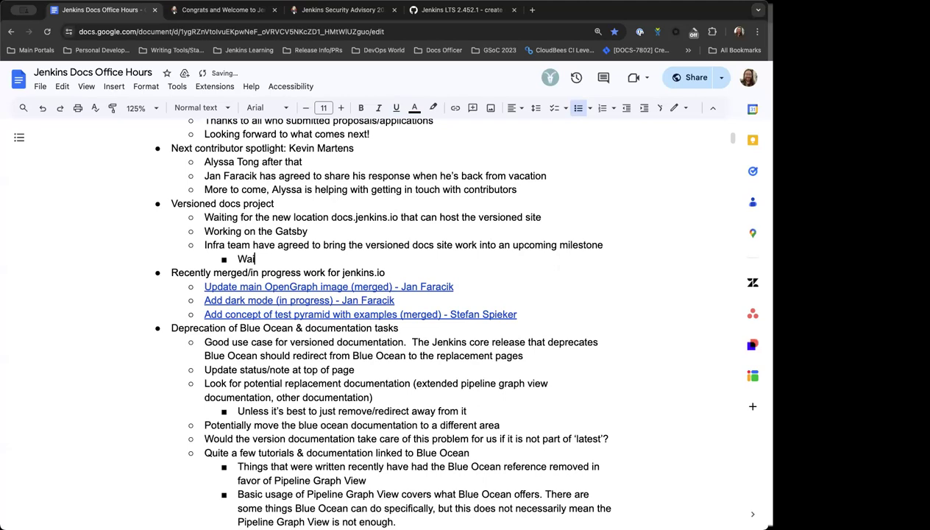
type("ting for the conversion")
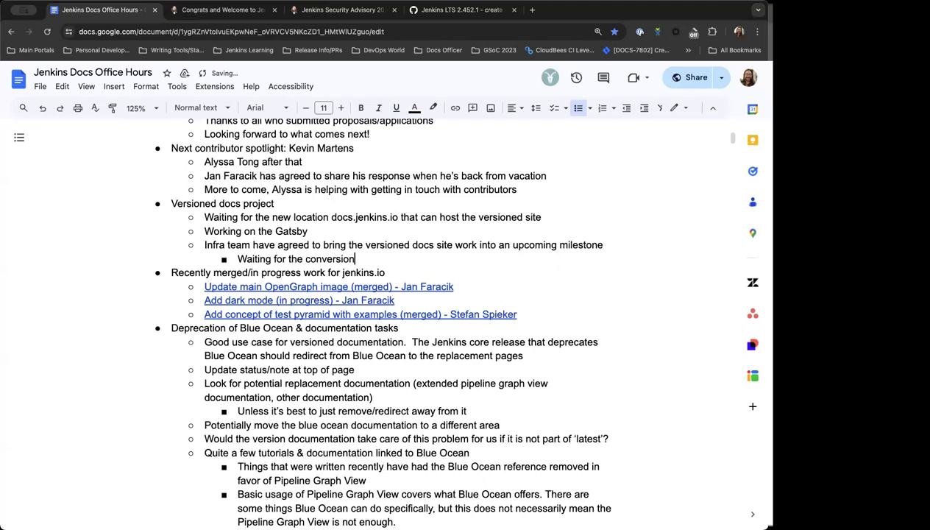
type(" before moving do")
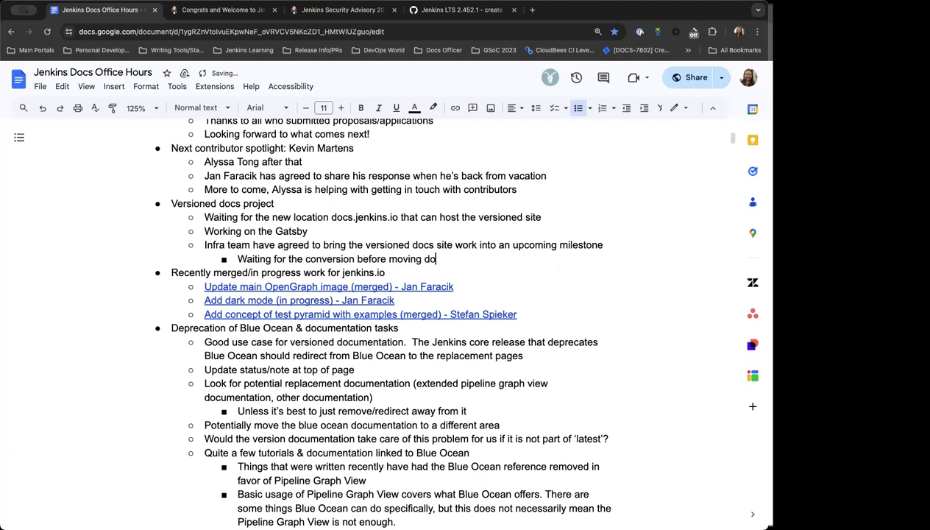
type("cs")
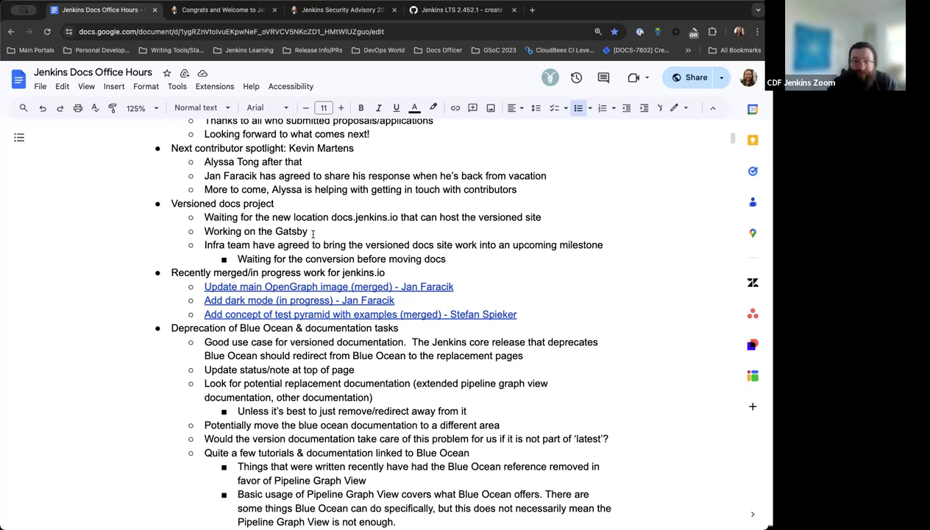
Step: Scroll the notes down to the 'Update main OpenGraph image' link for PR #7268
scroll(323, 266, "down", 1)
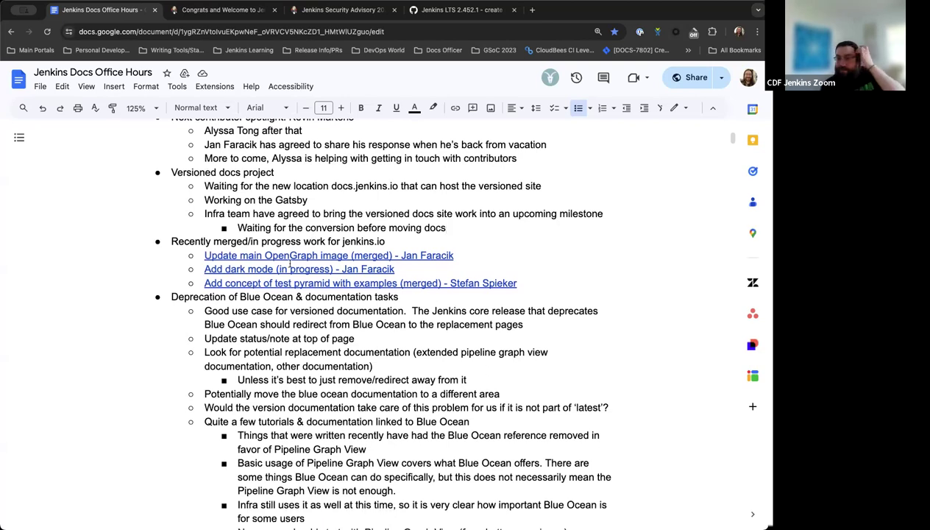
scroll(323, 266, "down", 1)
scroll(309, 252, "down", 2)
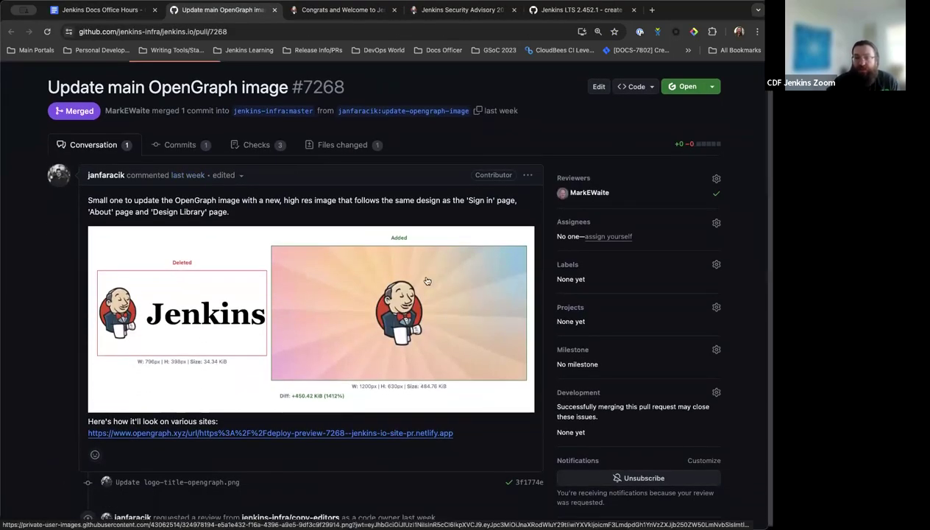
scroll(412, 282, "down", 2)
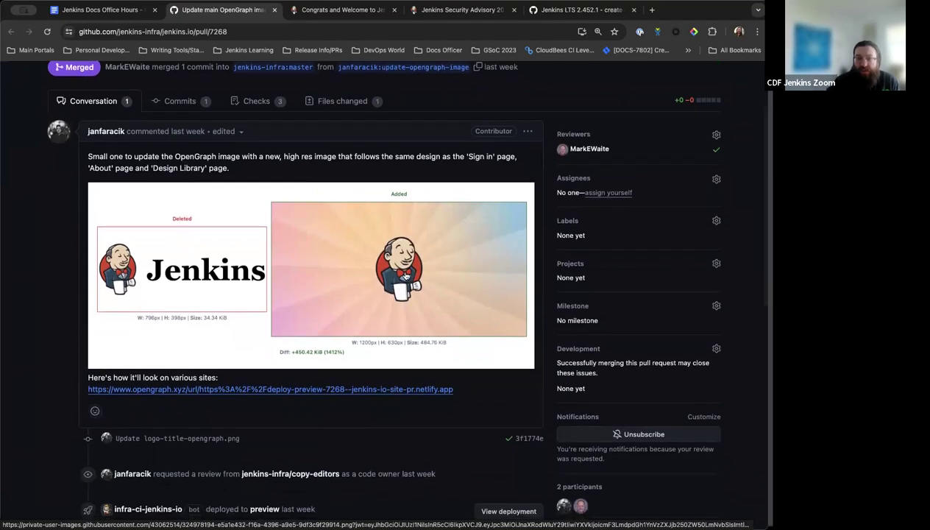
scroll(406, 275, "up", 2)
Step: Return to the meeting notes and scroll to the 'Add dark mode' link
left_click(96, 9)
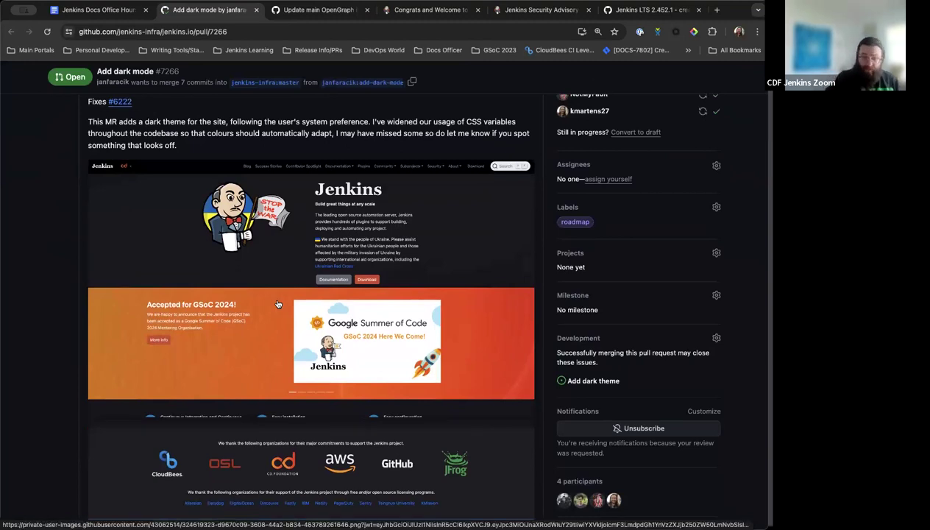
scroll(278, 304, "down", 1)
scroll(278, 304, "down", 5)
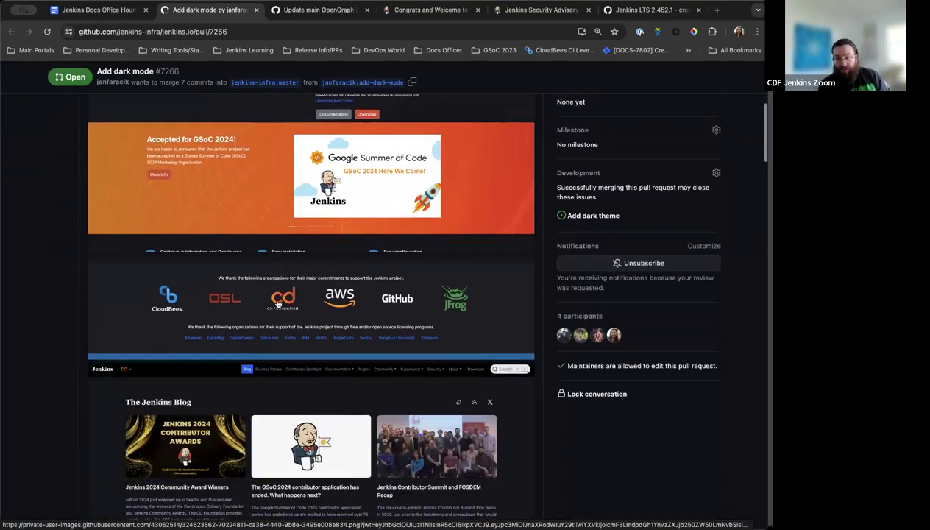
scroll(278, 304, "down", 4)
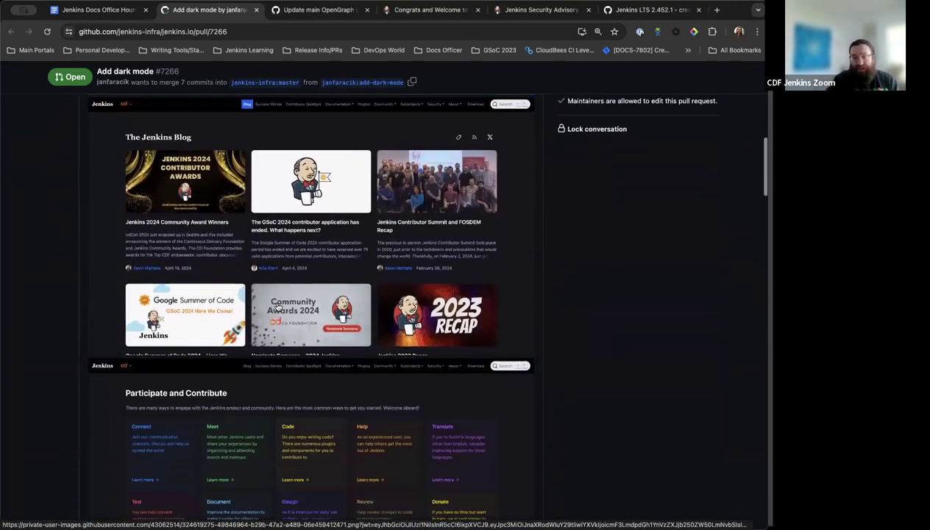
scroll(278, 307, "down", 1)
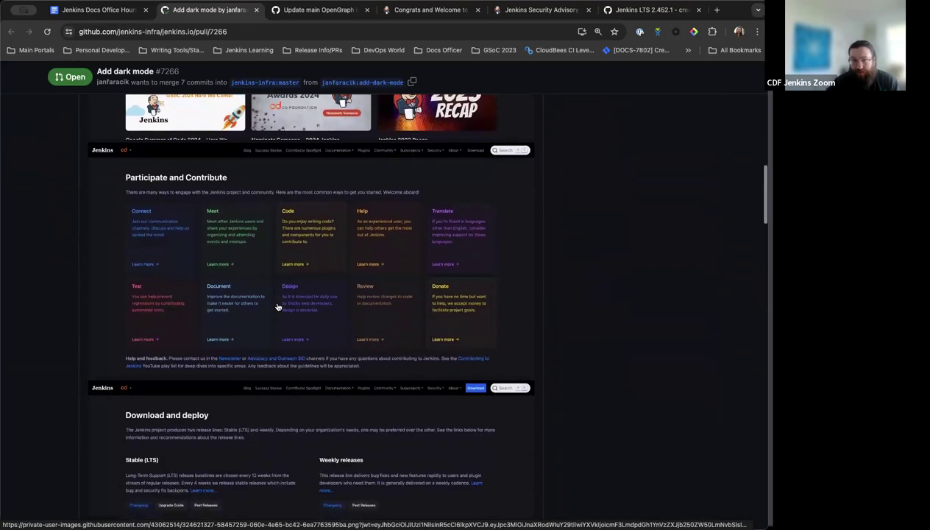
scroll(278, 307, "up", 10)
scroll(278, 307, "up", 2)
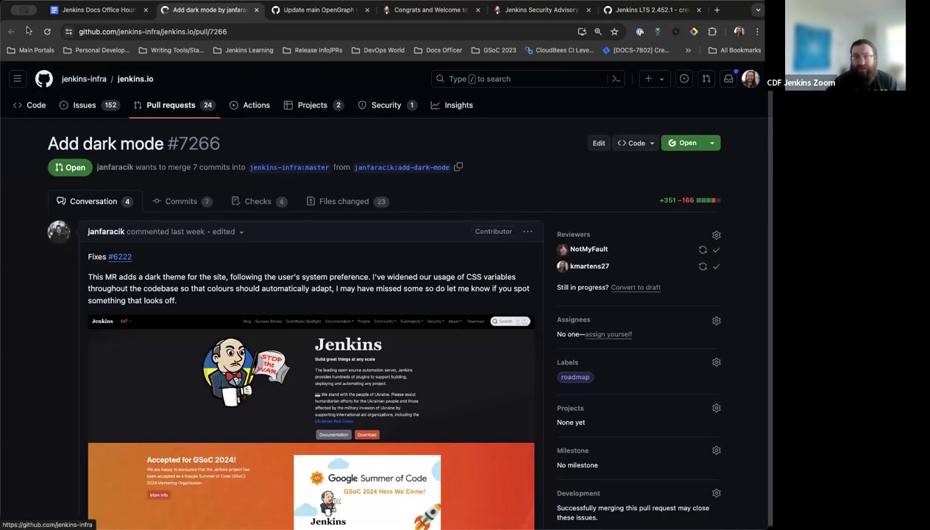
Step: Look over PR #7266's dark-theme screenshots and review comments
left_click(98, 10)
left_click(206, 9)
scroll(265, 307, "down", 15)
scroll(266, 309, "down", 15)
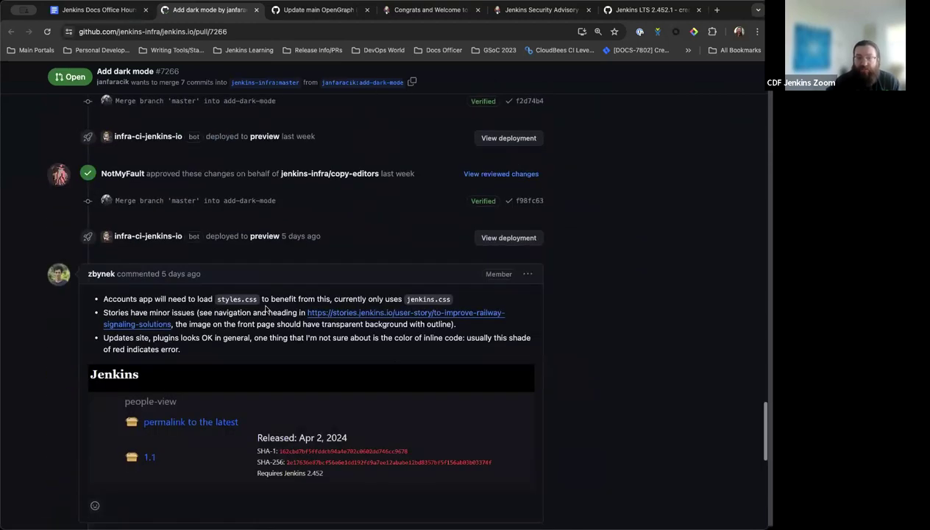
scroll(266, 310, "up", 5)
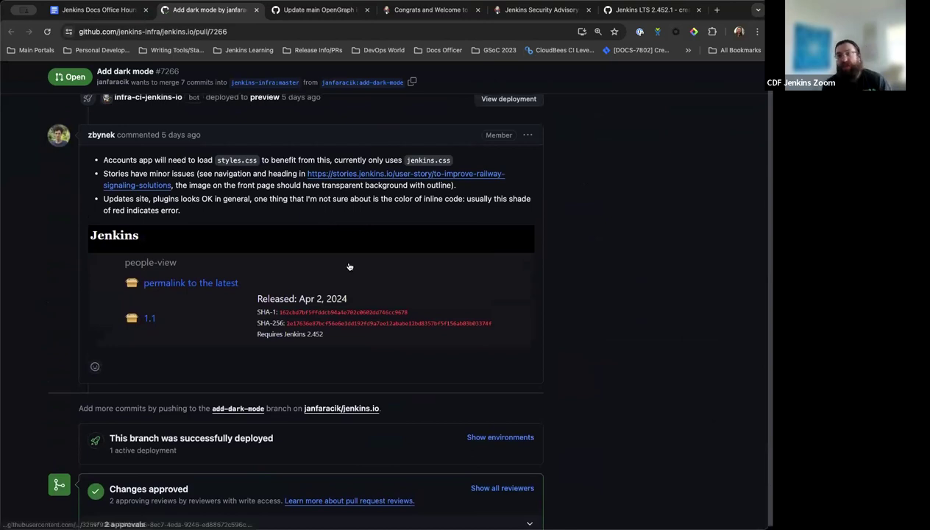
scroll(346, 272, "up", 5)
scroll(331, 292, "up", 15)
scroll(331, 292, "up", 15)
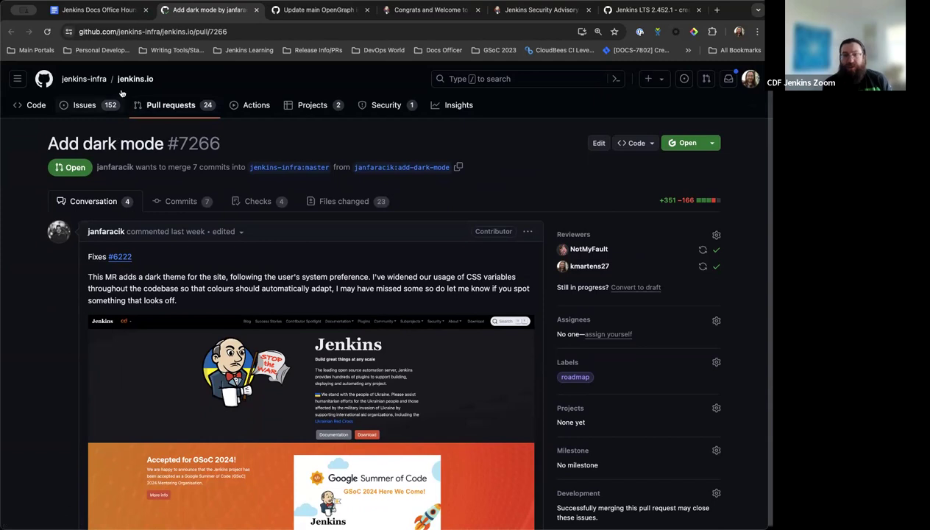
Step: From the meeting notes, open the test pyramid pull request #7260 through its link preview
left_click(89, 9)
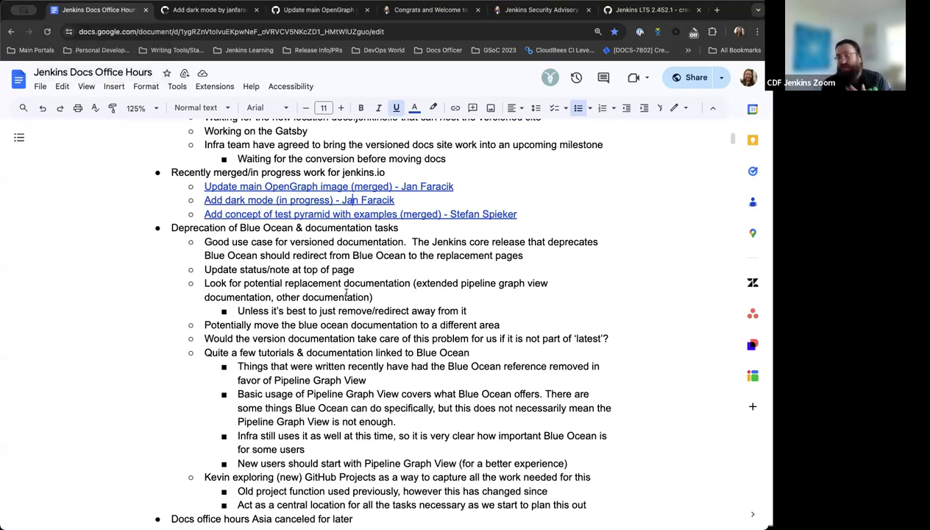
scroll(346, 293, "down", 1)
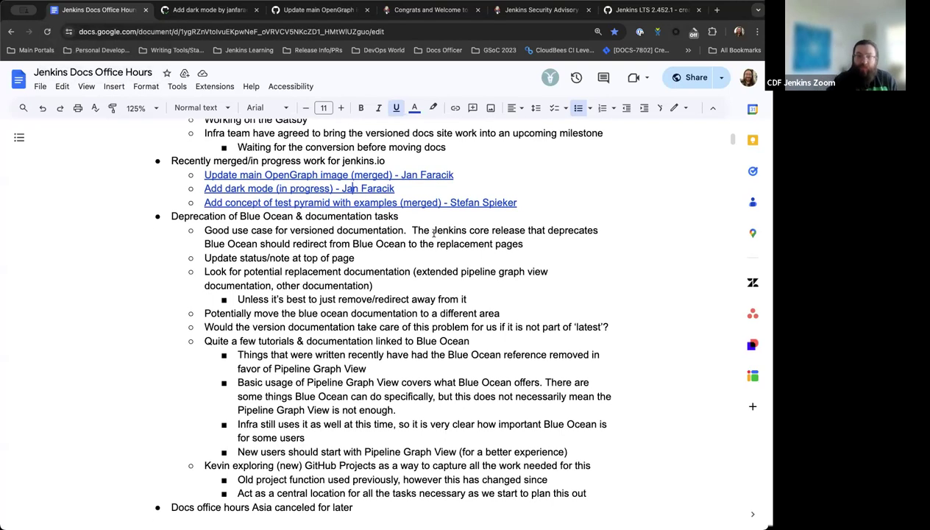
mouse_move(419, 200)
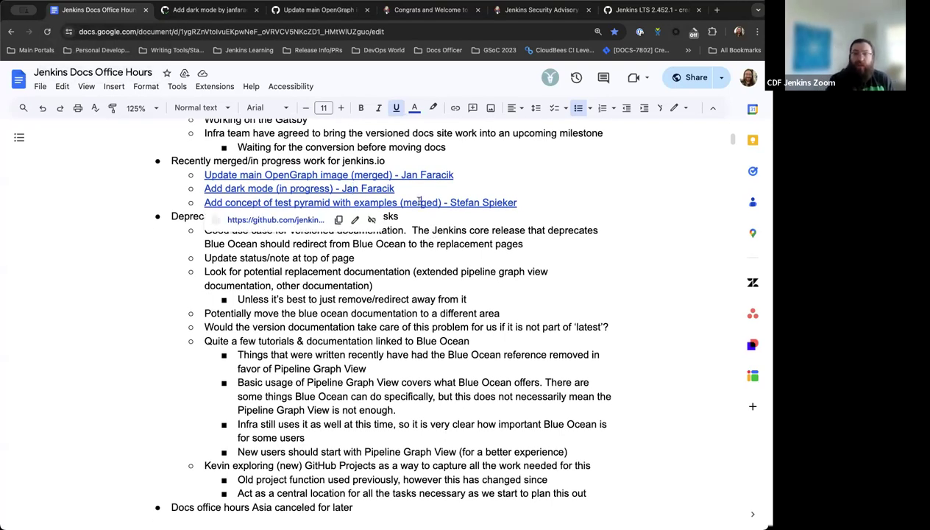
left_click(287, 219)
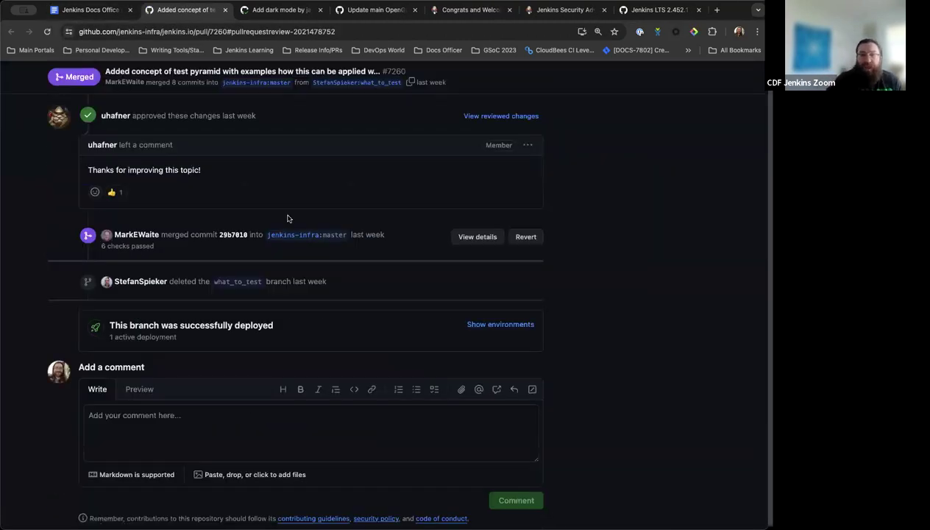
Step: Read through the merged PR #7260 conversation, then return to the meeting notes
scroll(287, 219, "up", 5)
scroll(270, 289, "up", 20)
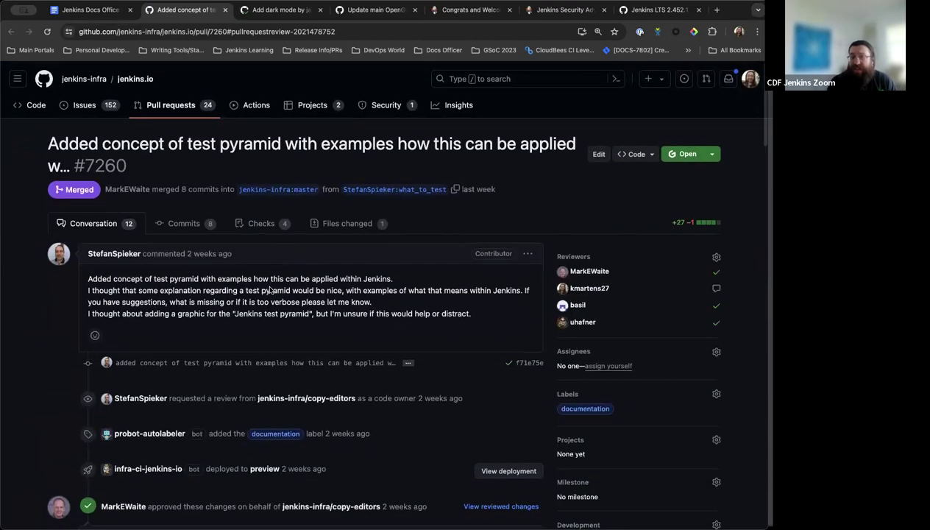
scroll(127, 199, "down", 4)
scroll(259, 274, "down", 6)
scroll(259, 274, "down", 8)
scroll(259, 274, "down", 15)
scroll(259, 274, "down", 15)
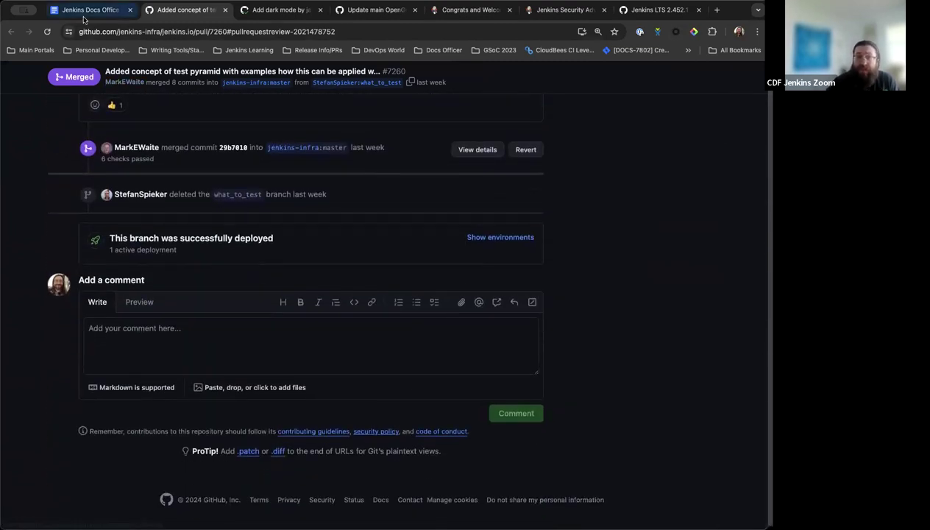
left_click(85, 10)
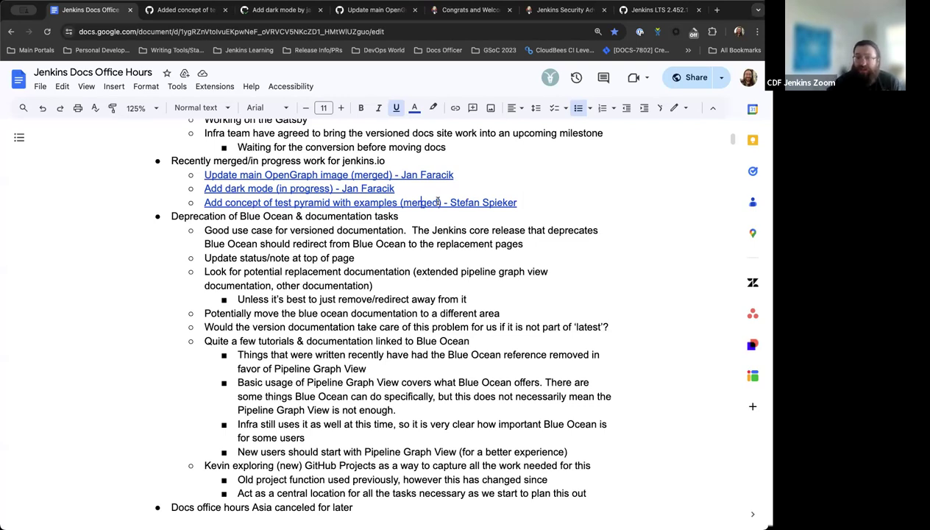
Step: Scroll the notes down to the Blue Ocean items ending with 'Docs office hours Asia canceled for later'
scroll(438, 201, "down", 2)
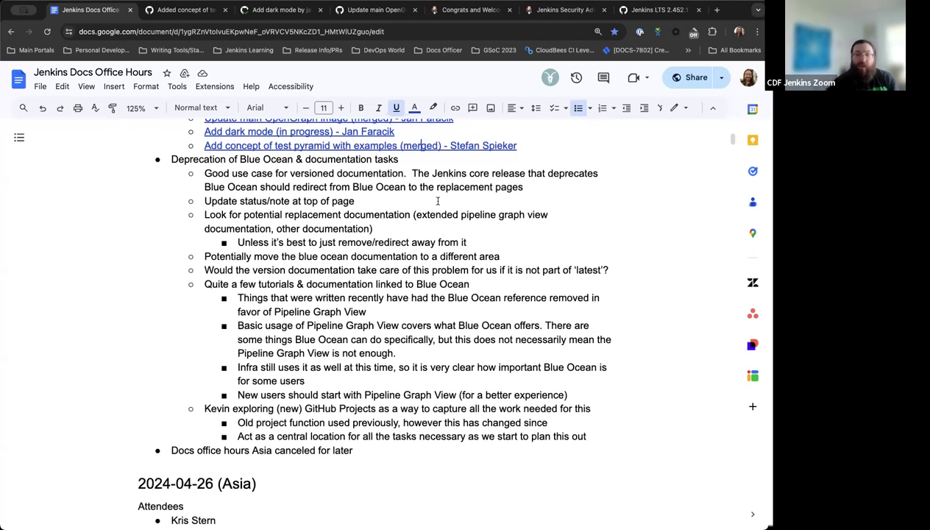
scroll(434, 200, "down", 1)
scroll(434, 252, "down", 1)
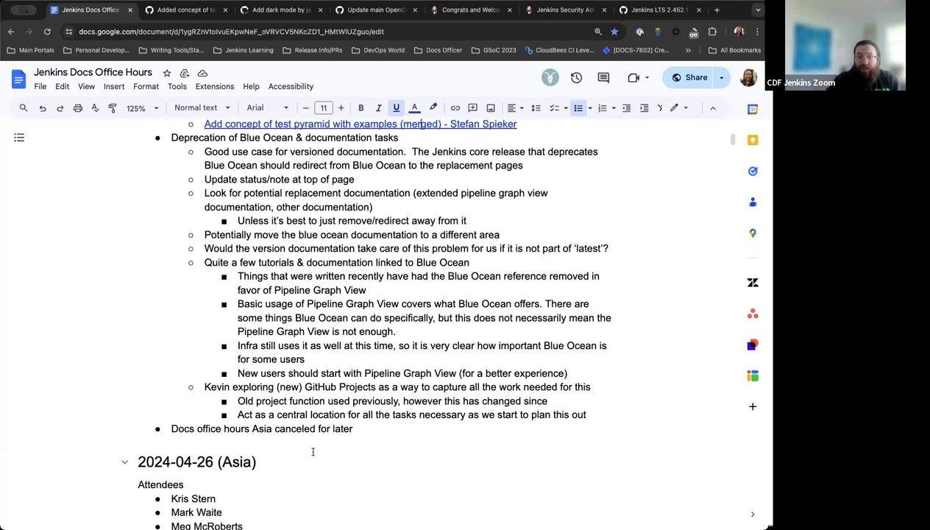
Step: Move 'Docs office hours Asia canceled for later' to a top-level bullet after the test pyramid item
left_click_drag(354, 427, 142, 425)
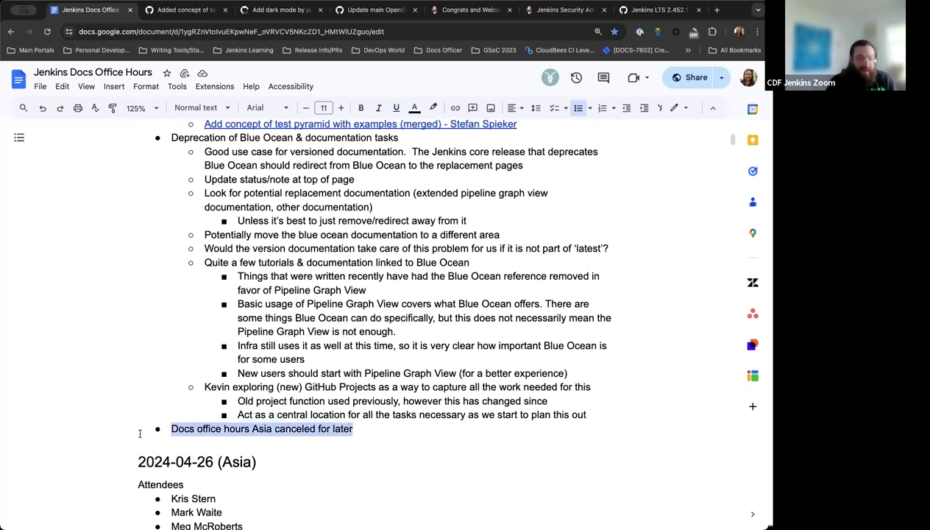
key("BackSpace")
scroll(516, 221, "up", 1)
left_click(534, 146)
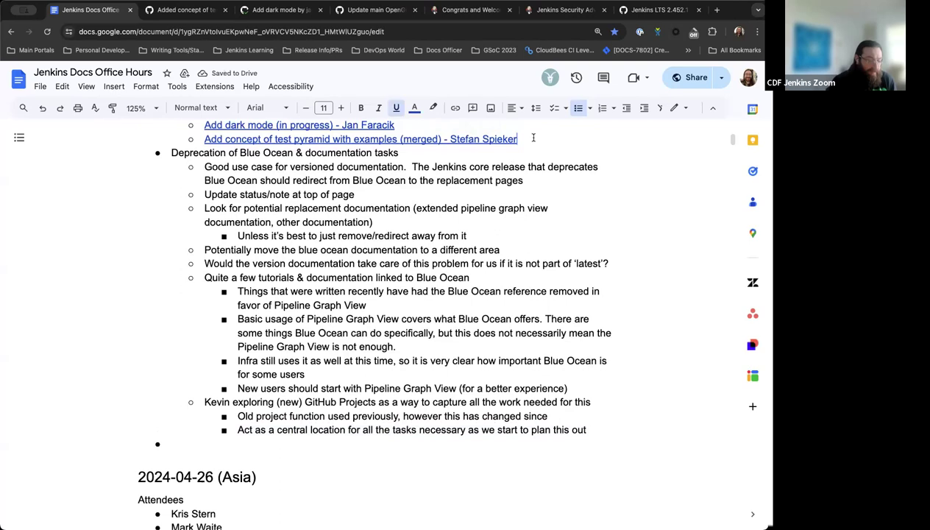
key("Return")
type("V")
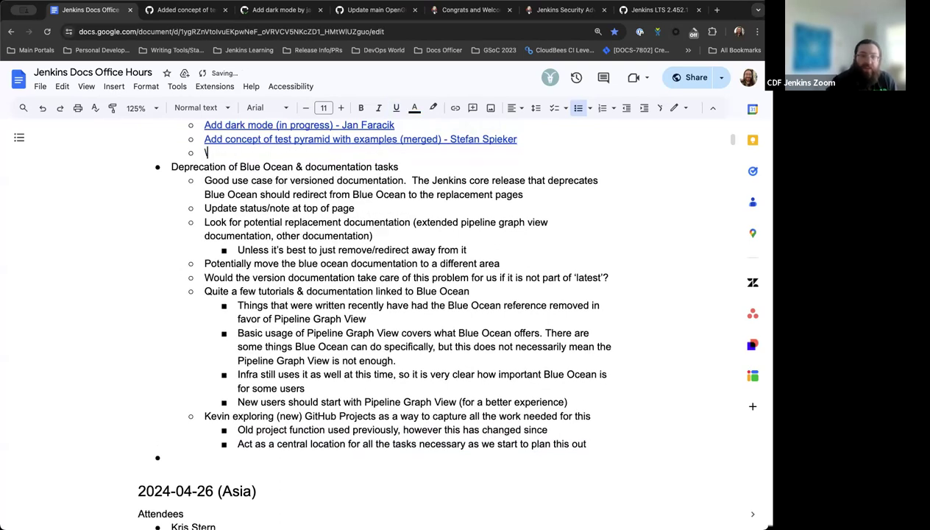
key("BackSpace")
key("shift+Tab")
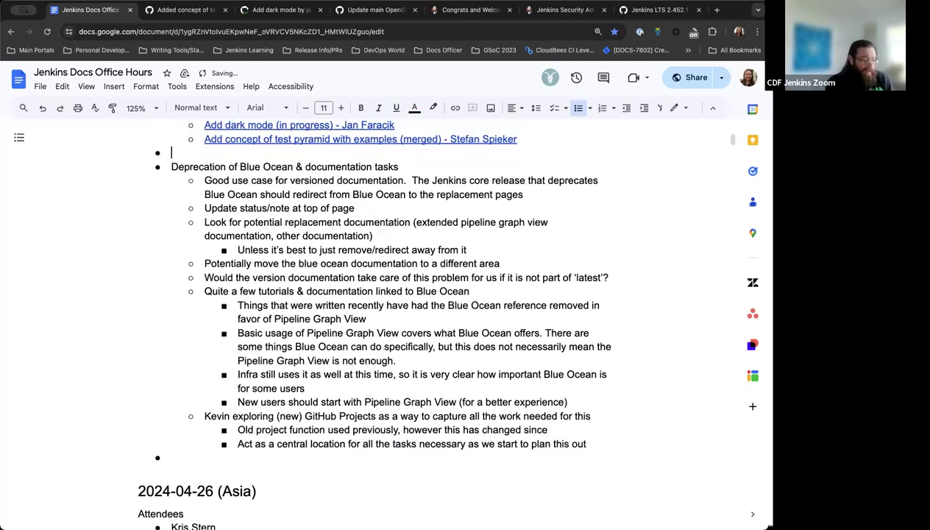
type("Docs office hours Asia canceled for later")
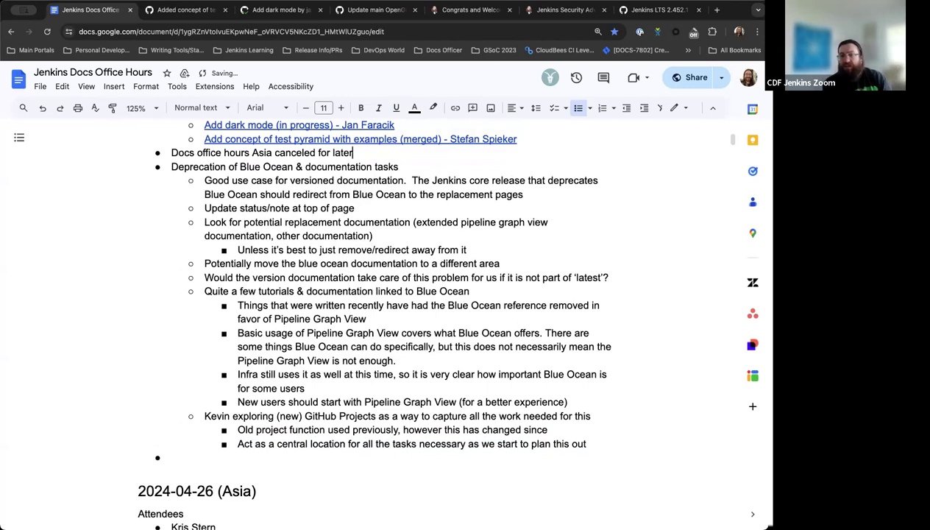
Step: Add the nested sub-bullet 'Removed from the Jenkins caledna' under the cancellation note
scroll(268, 232, "up", 2)
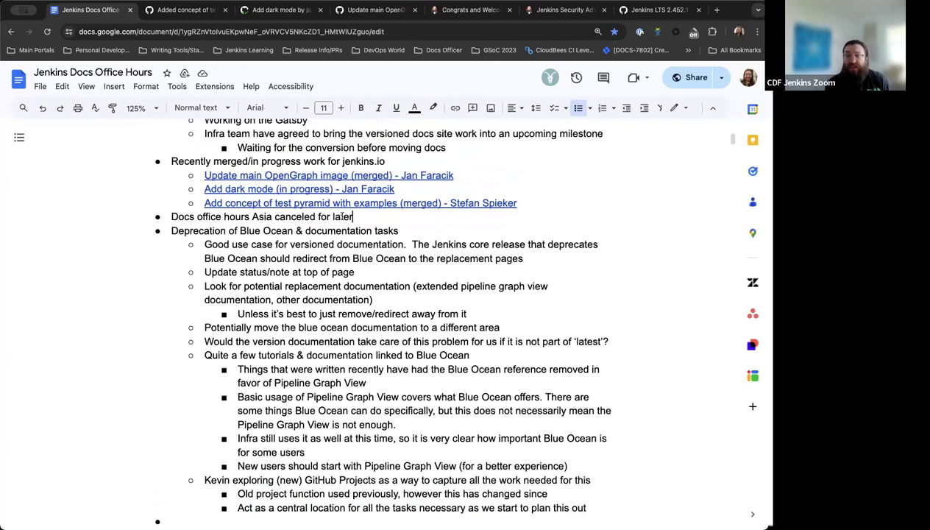
key("Return")
key("Tab")
type("Removed from the Jenkins calednar")
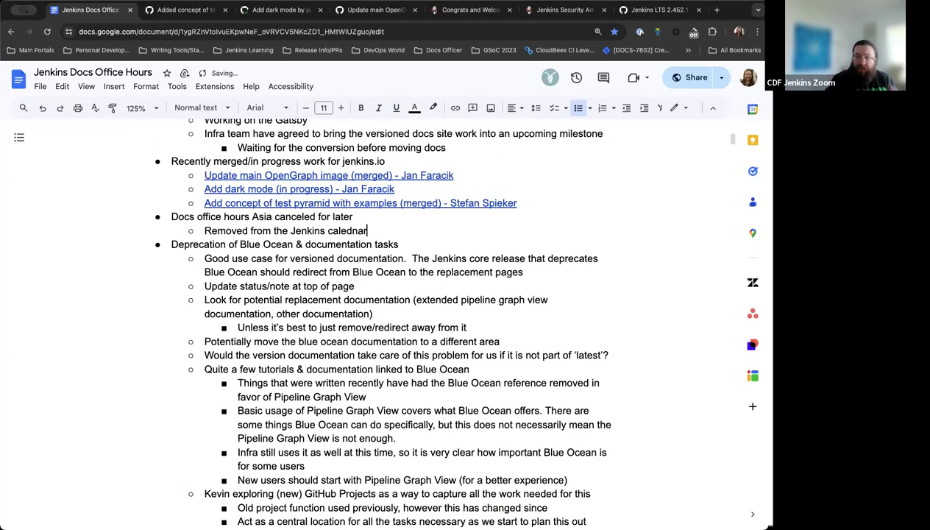
scroll(383, 294, "down", 1)
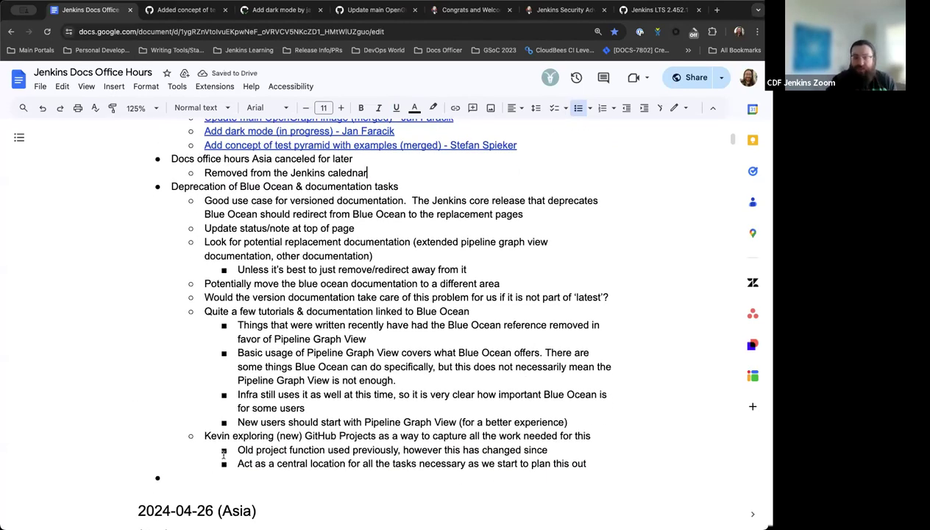
left_click(139, 508)
Step: Delete the empty bullet above the 2024-04-26 (Asia) heading, review the Blue Ocean notes, then switch to the advisory tab
key("BackSpace")
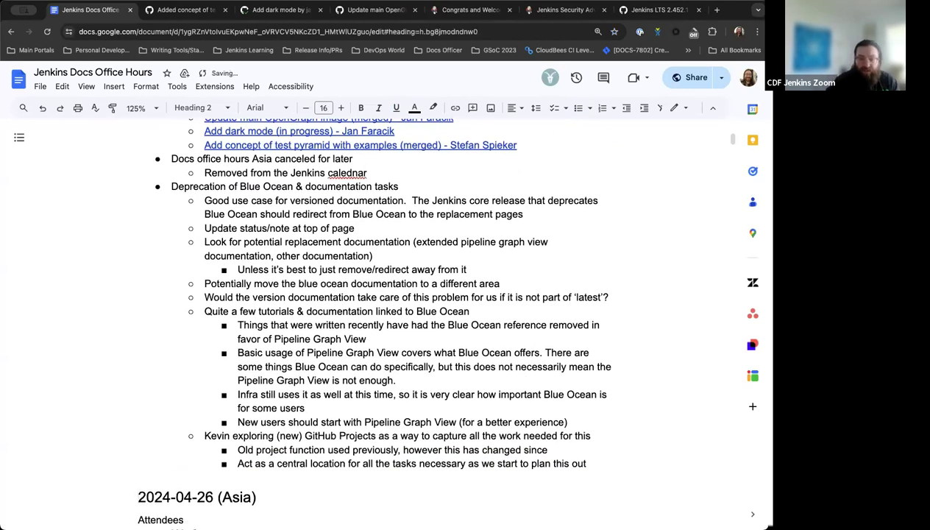
scroll(253, 445, "up", 1)
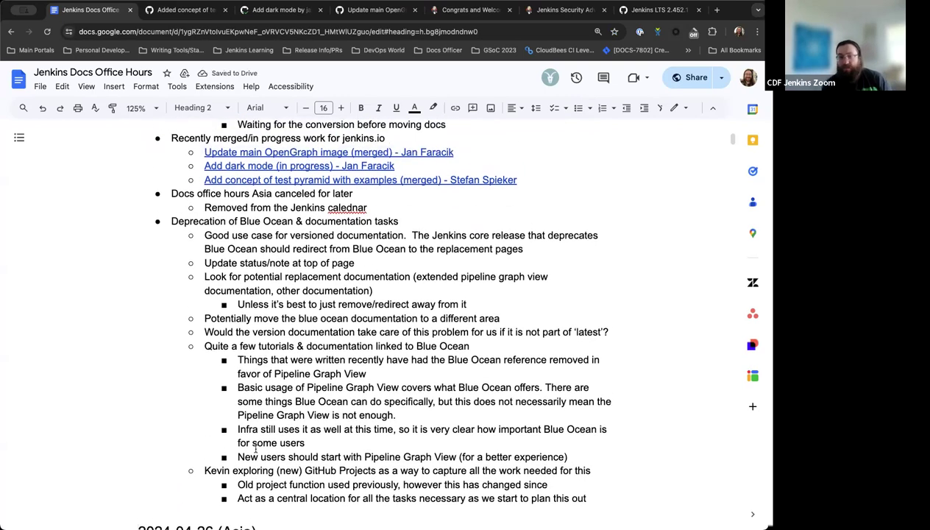
scroll(253, 446, "down", 1)
scroll(263, 383, "down", 1)
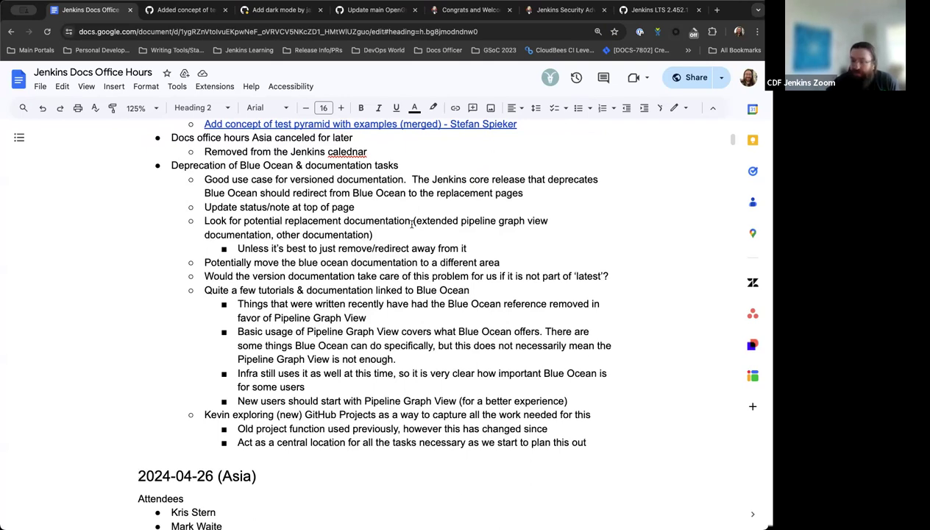
scroll(412, 225, "down", 1)
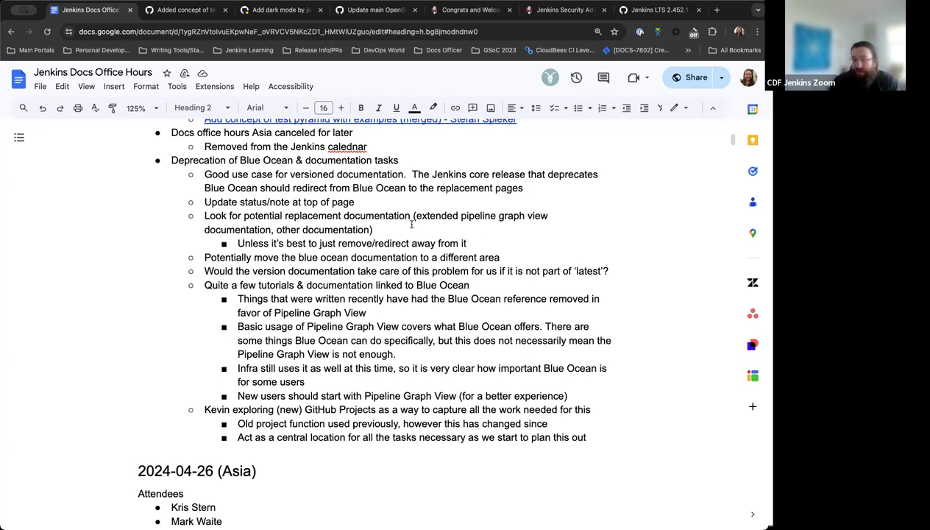
left_click(552, 14)
Step: Open the Jenkins Pipeline handbook chapter, view the Blue Ocean chapter, then return to Pipeline
mouse_move(380, 75)
left_click(386, 125)
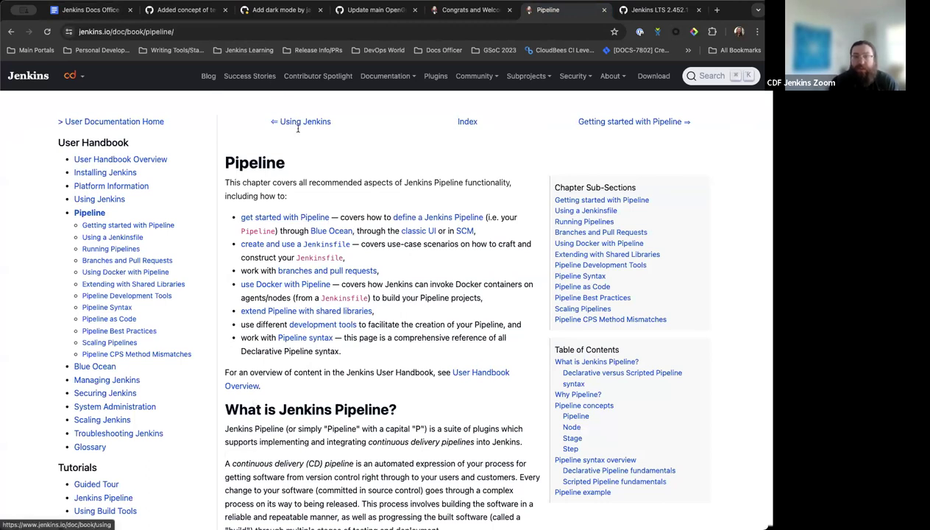
scroll(303, 169, "down", 1)
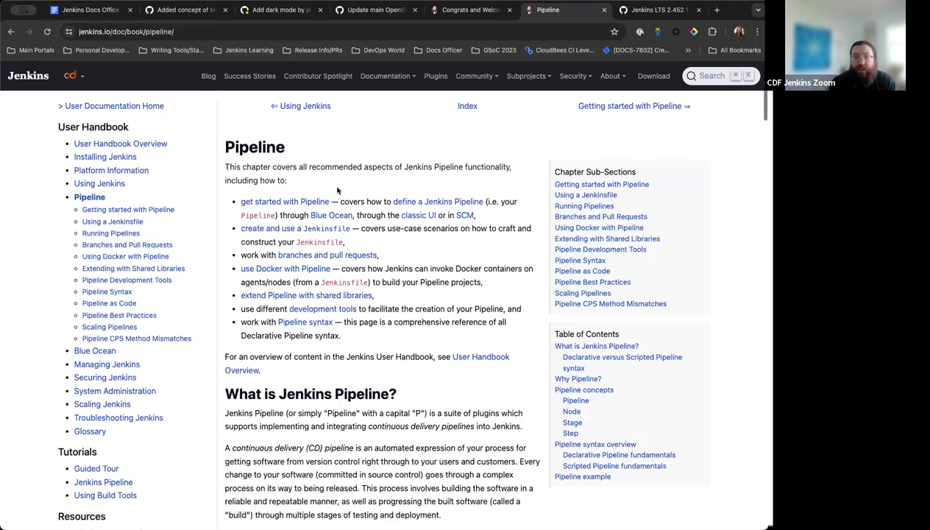
left_click(95, 352)
scroll(103, 243, "down", 1)
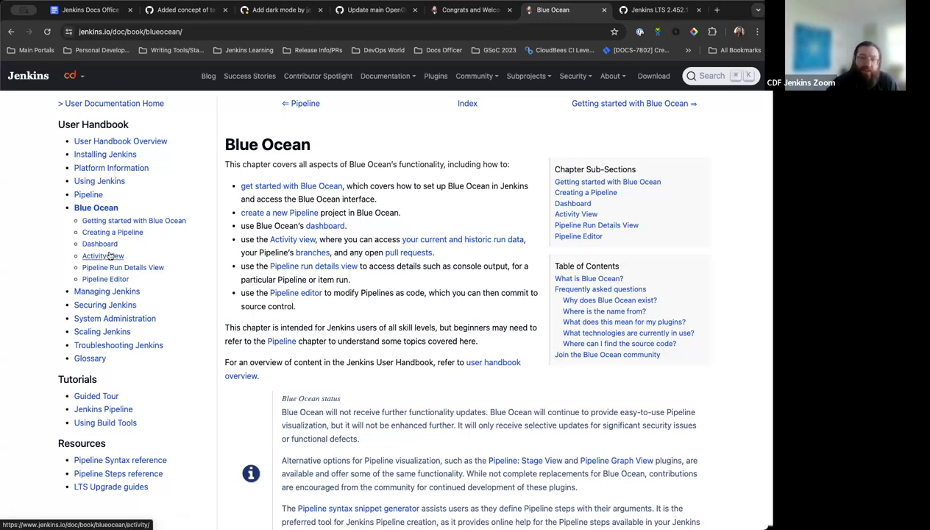
left_click(89, 196)
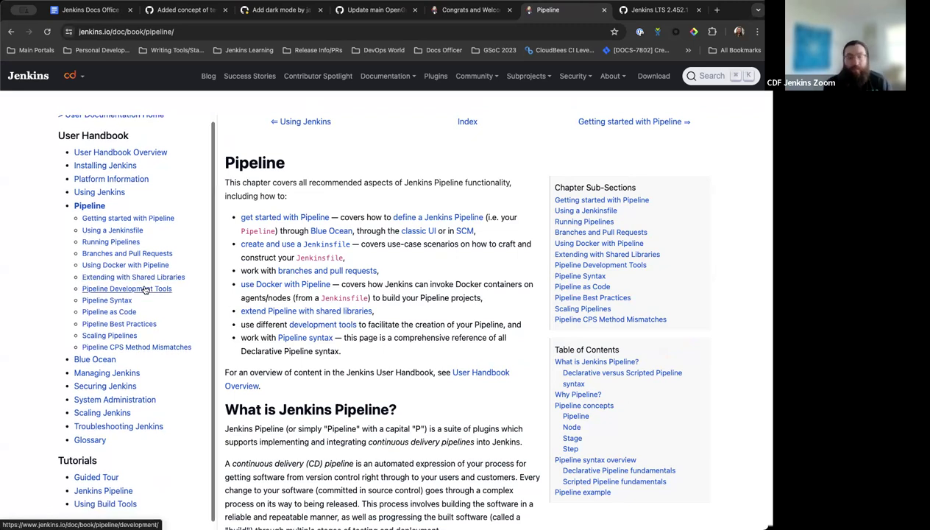
Step: Open the Guided Tour, then the Tutorials overview and scroll through its Blue Ocean tutorials
scroll(111, 294, "down", 1)
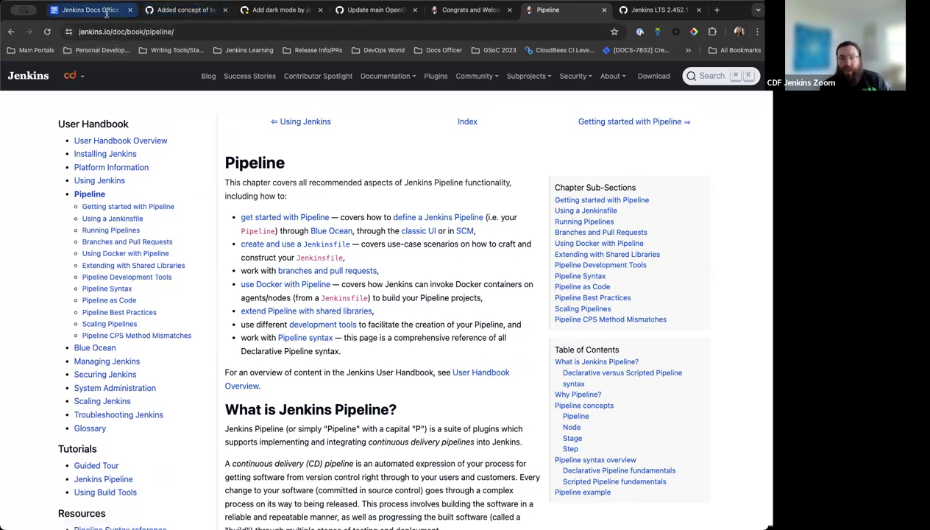
scroll(125, 287, "down", 2)
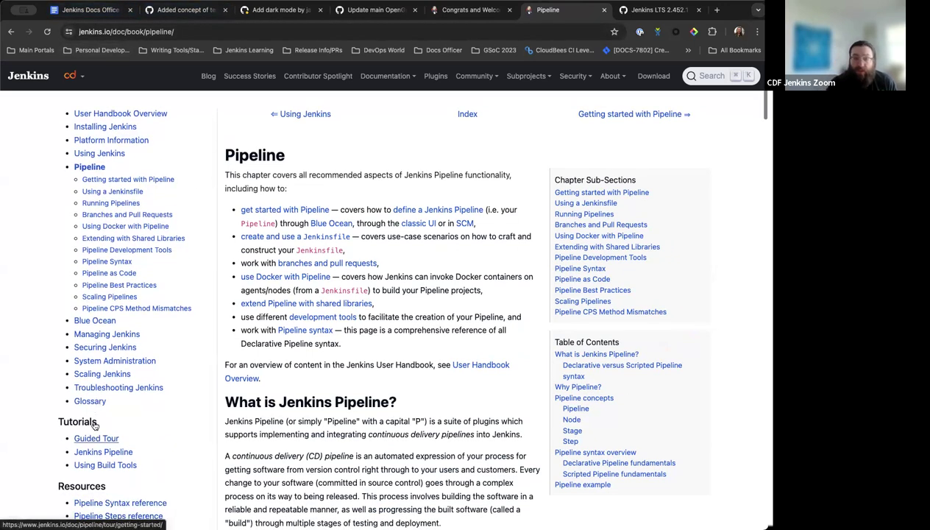
scroll(92, 427, "down", 1)
left_click(94, 421)
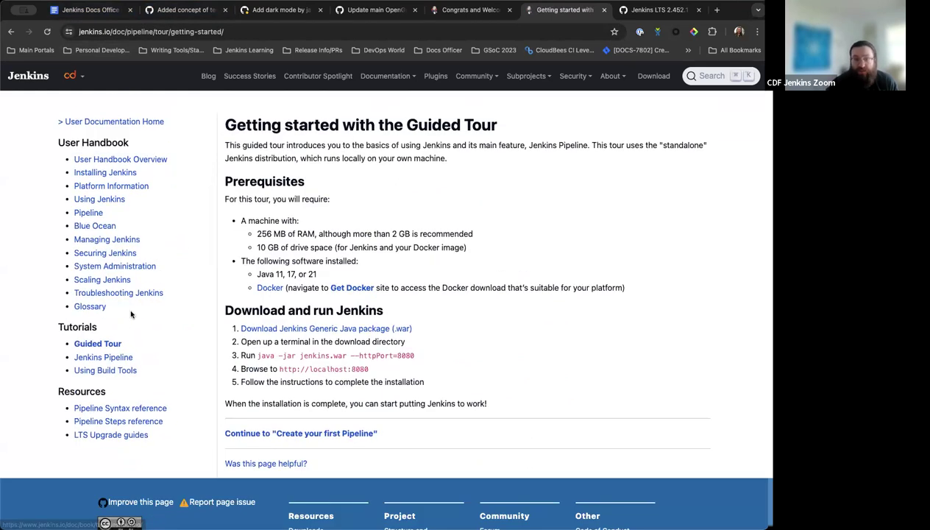
left_click(102, 358)
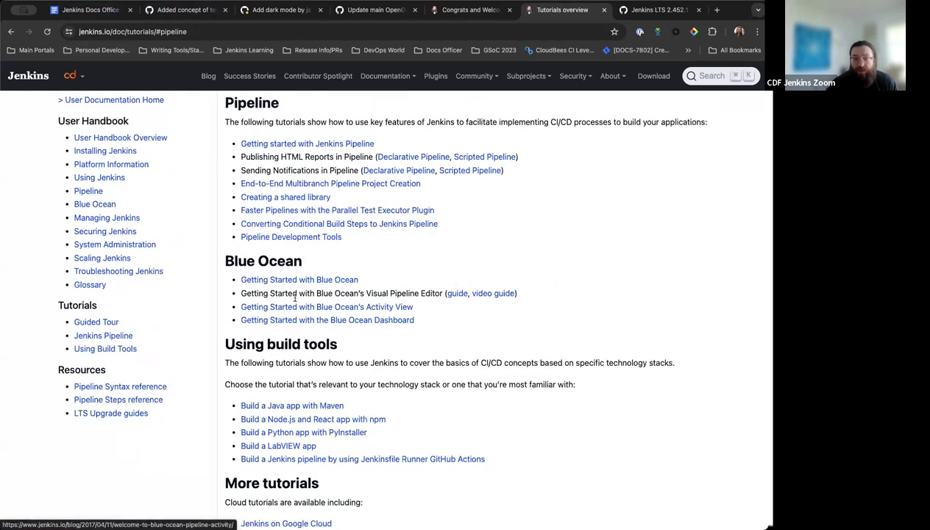
scroll(290, 309, "down", 1)
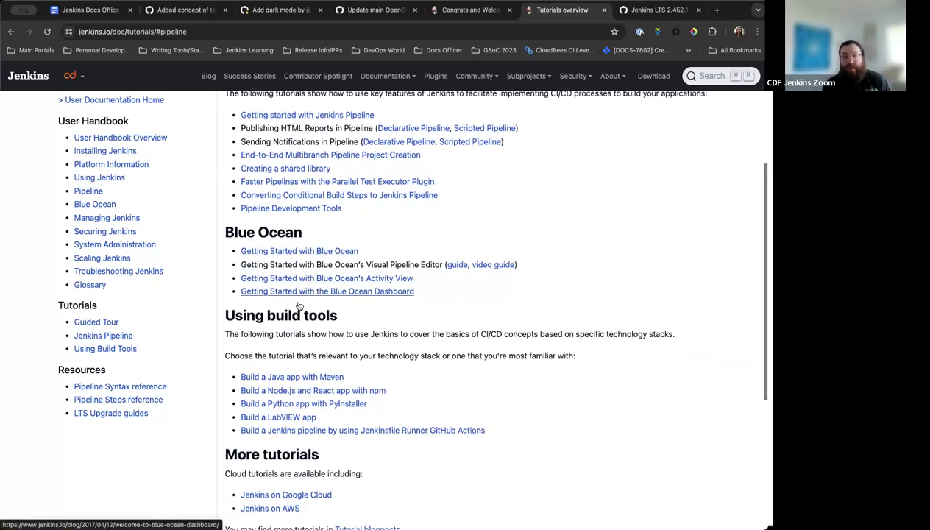
scroll(298, 301, "down", 1)
scroll(291, 286, "down", 1)
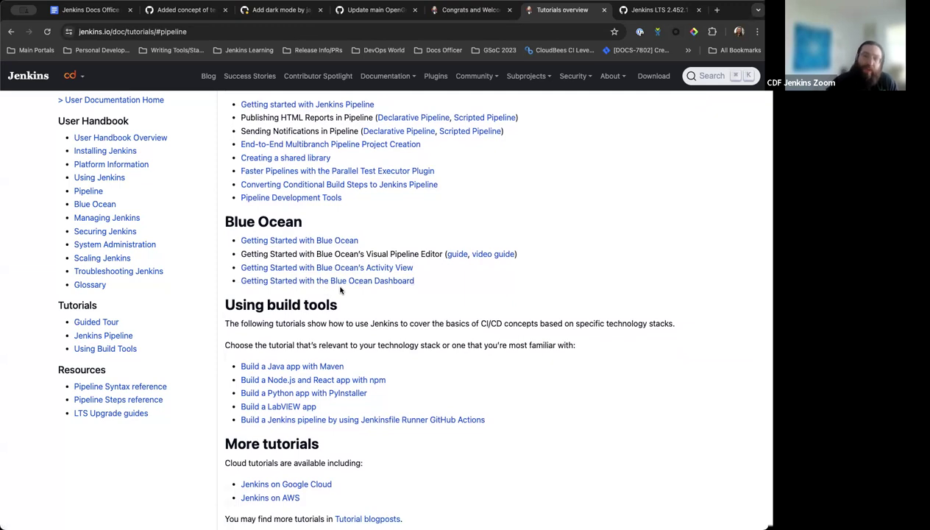
Step: Return to the office hours notes and scroll to the 'Deprecation of Blue Ocean & documentation tasks' list
left_click(100, 12)
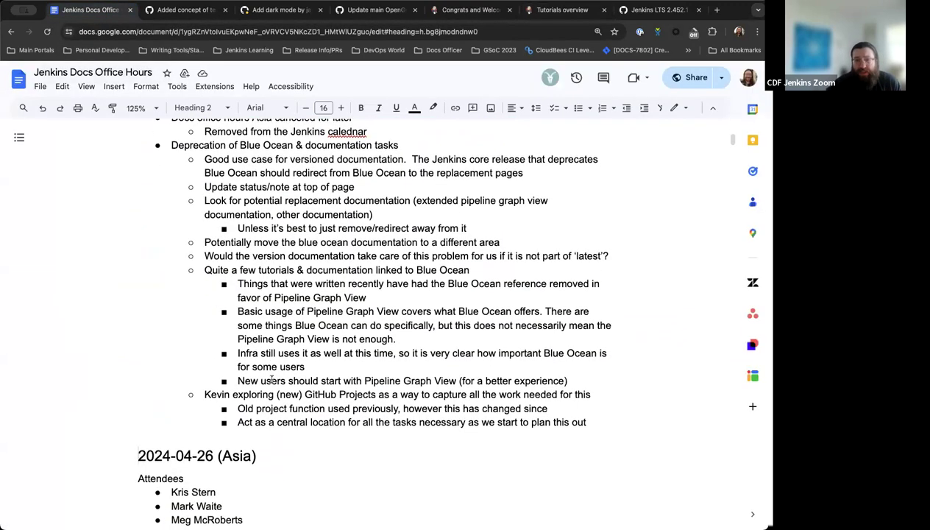
scroll(272, 379, "down", 2)
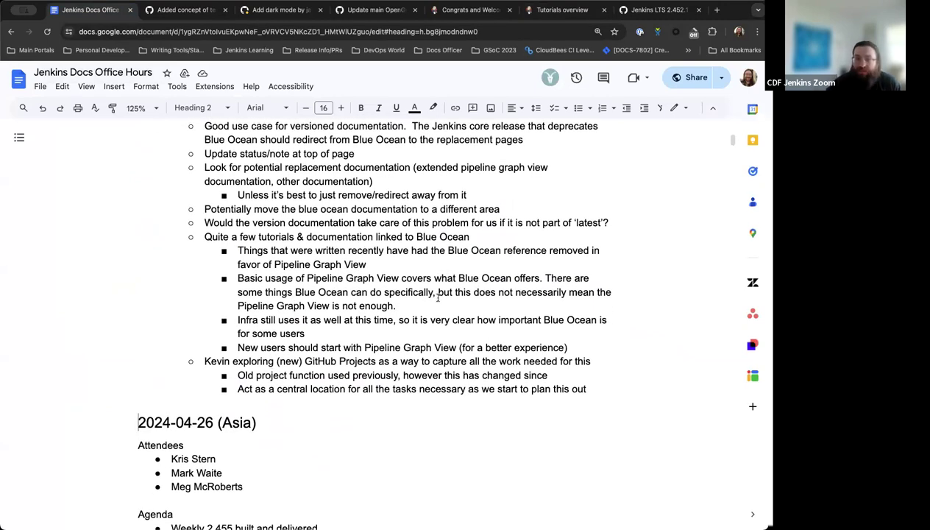
scroll(438, 297, "down", 1)
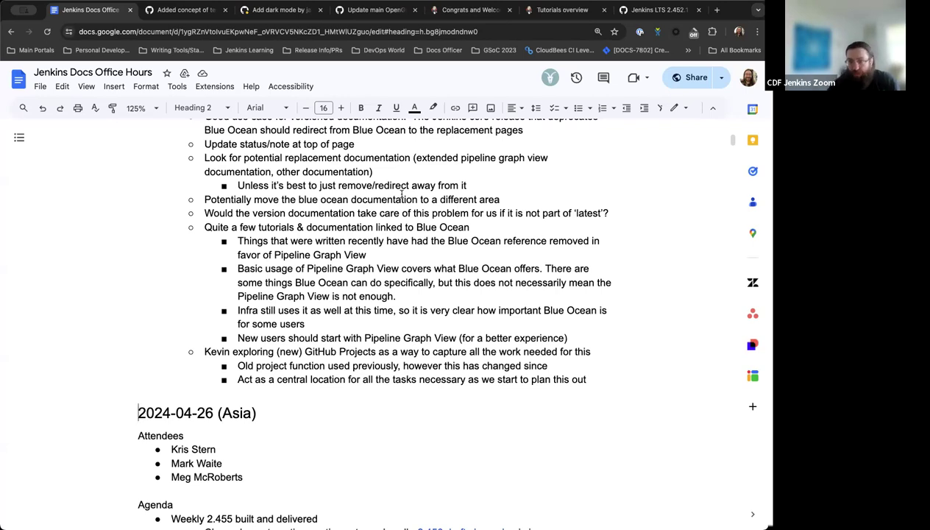
scroll(359, 262, "up", 2)
scroll(363, 267, "up", 1)
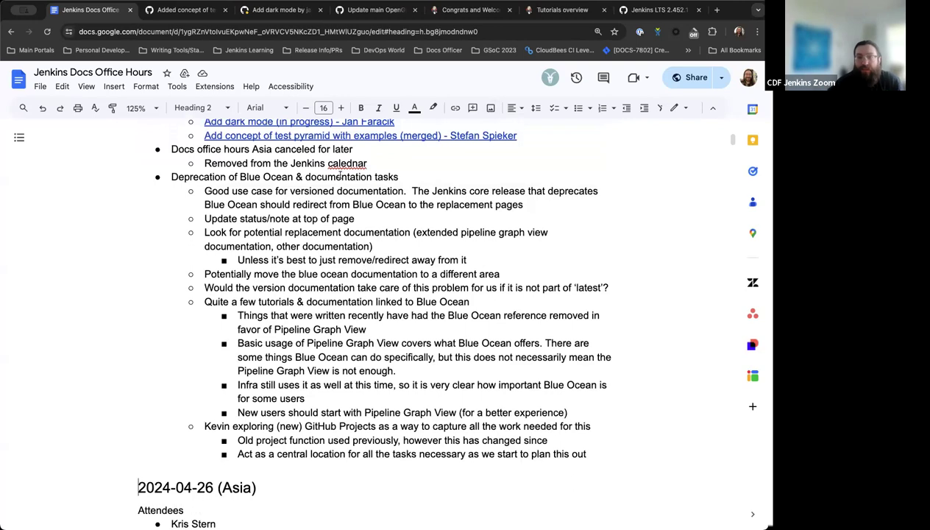
Step: Correct 'caledndar' to 'calendar' using the spelling suggestion, then review the following notes
left_click(343, 165)
left_click(354, 150)
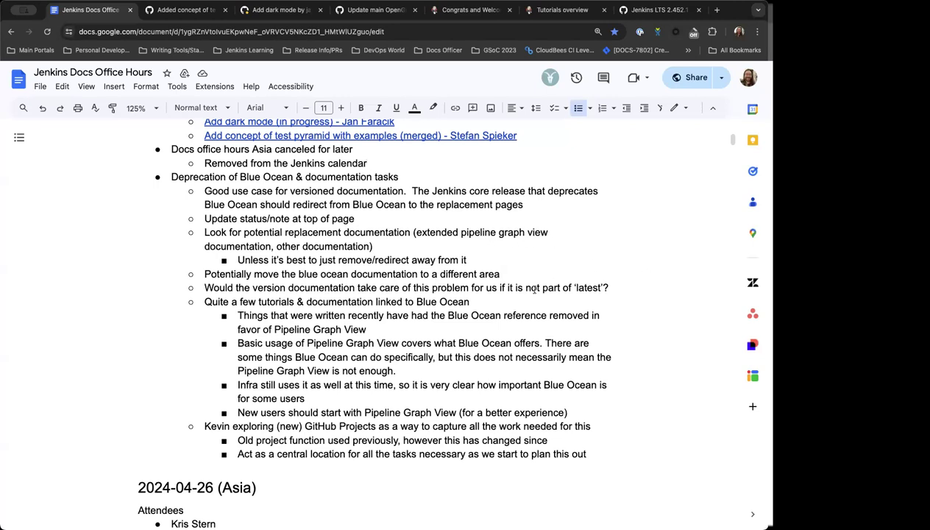
scroll(460, 323, "down", 1)
scroll(460, 323, "down", 2)
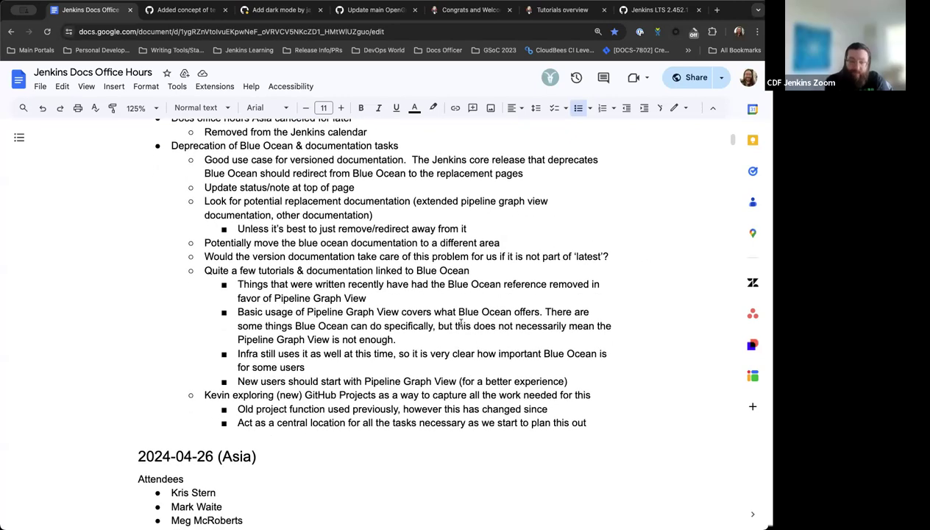
scroll(461, 323, "down", 1)
scroll(404, 289, "up", 1)
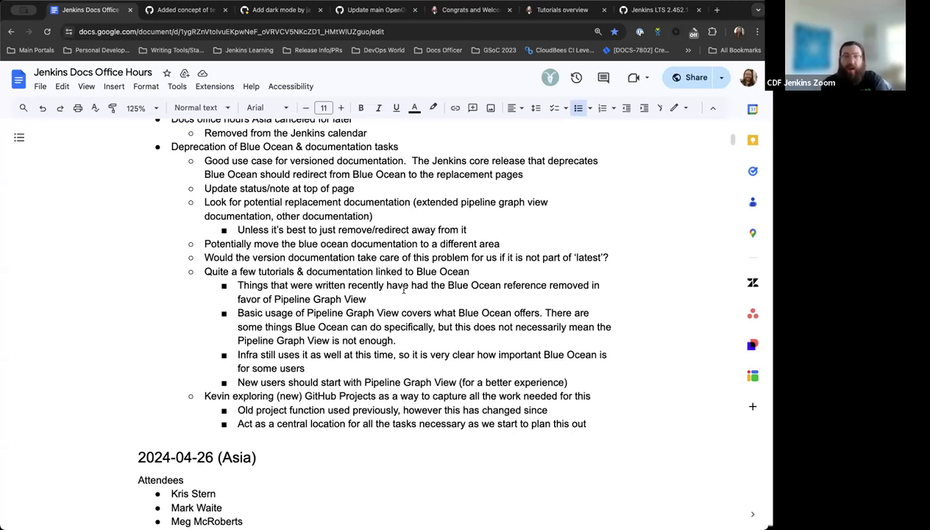
Step: On jenkins.io, go via Securing Jenkins to the Blue Ocean page and scroll to its status notice
left_click(472, 10)
mouse_move(376, 76)
left_click(398, 151)
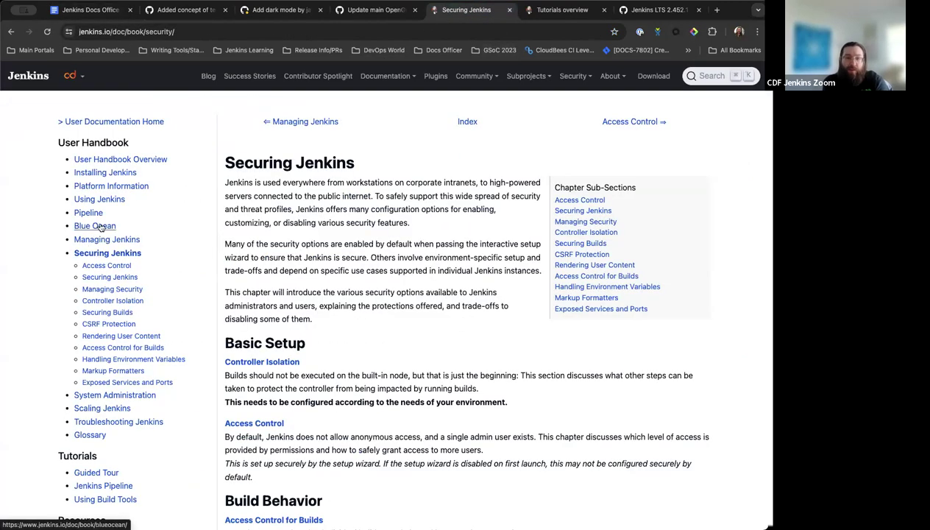
left_click(96, 225)
scroll(243, 255, "down", 3)
scroll(450, 412, "down", 1)
scroll(353, 348, "down", 1)
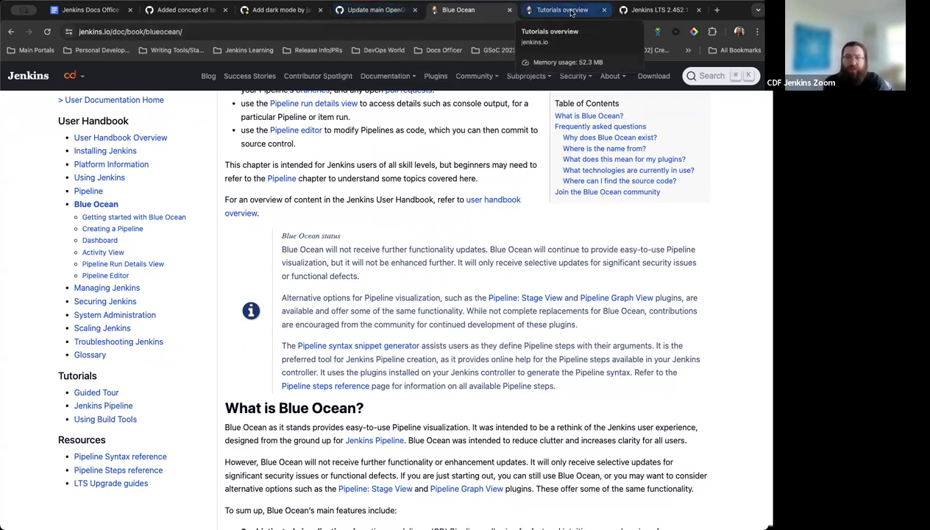
left_click(106, 13)
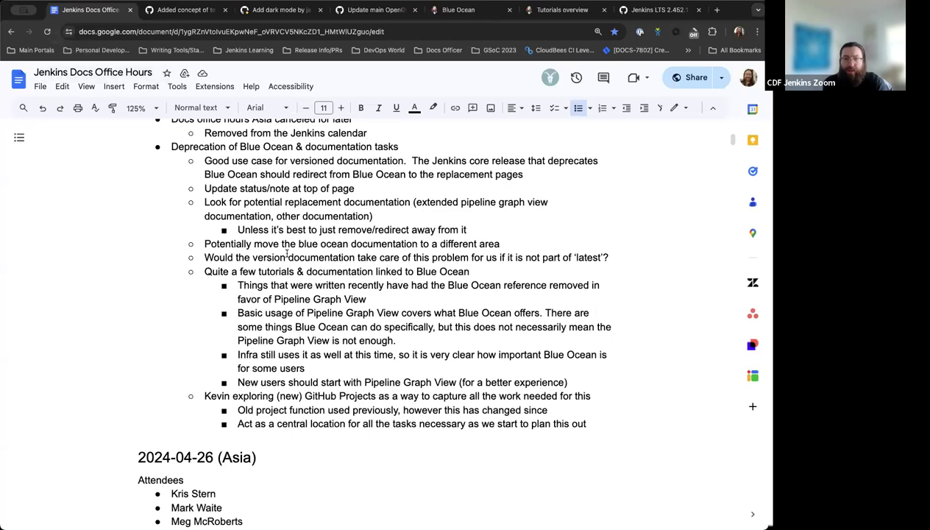
scroll(335, 276, "down", 1)
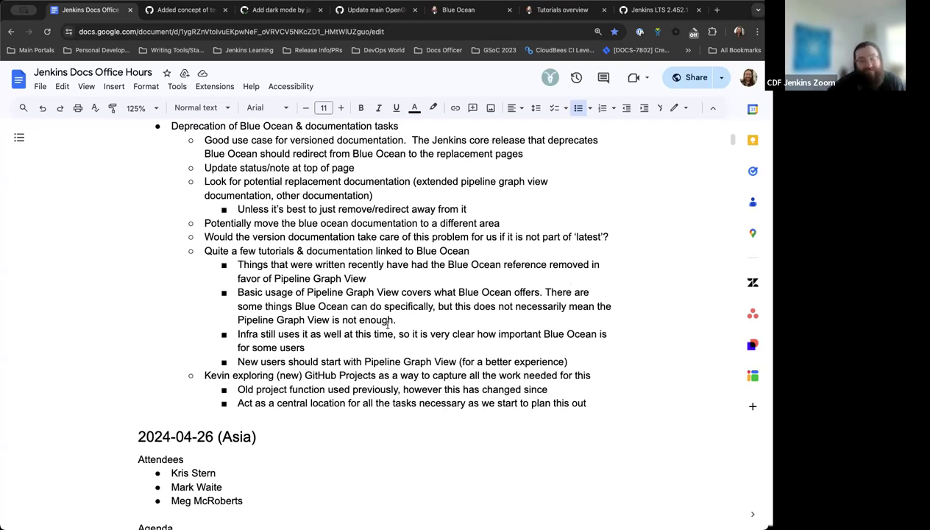
scroll(368, 375, "up", 2)
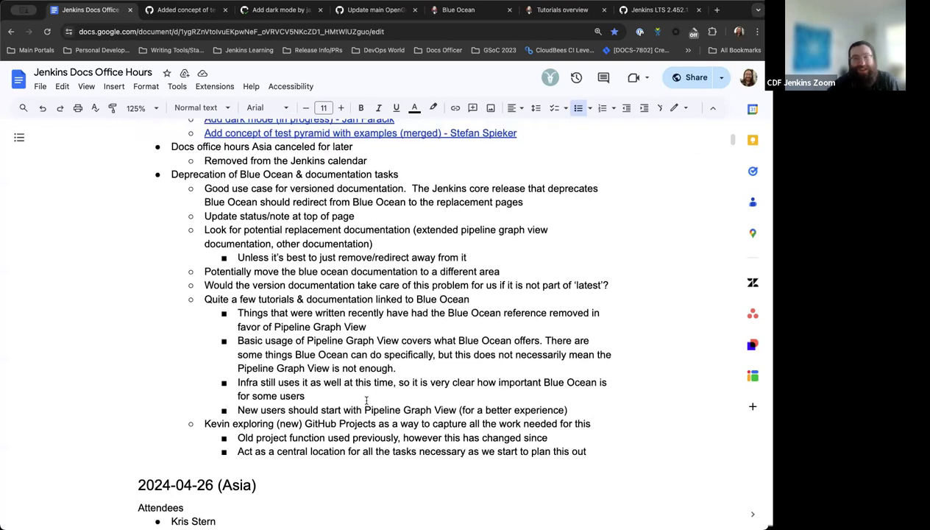
scroll(366, 400, "up", 1)
scroll(365, 400, "up", 3)
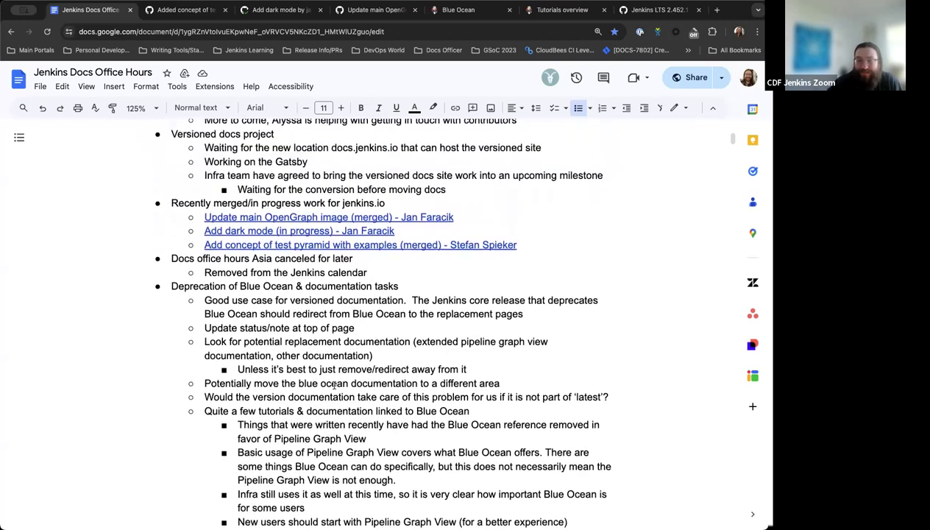
scroll(335, 384, "down", 2)
scroll(286, 406, "up", 1)
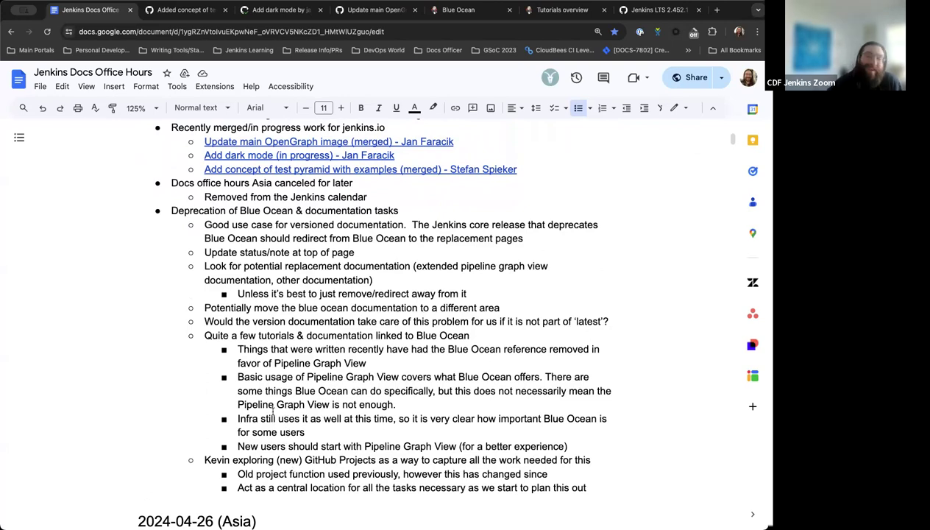
Step: Scroll up to the Agenda under the 2024-05-02 (EU/US) heading
scroll(441, 364, "up", 2)
scroll(445, 367, "up", 5)
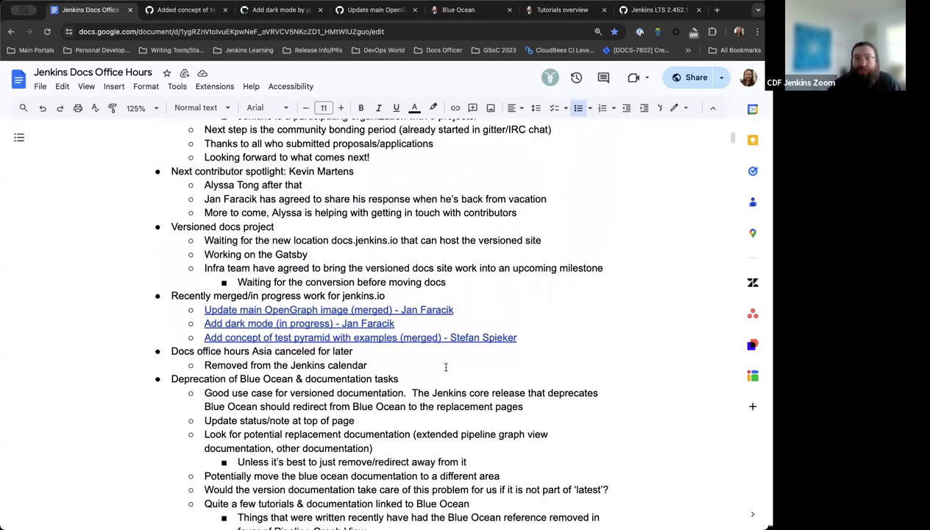
scroll(445, 368, "up", 7)
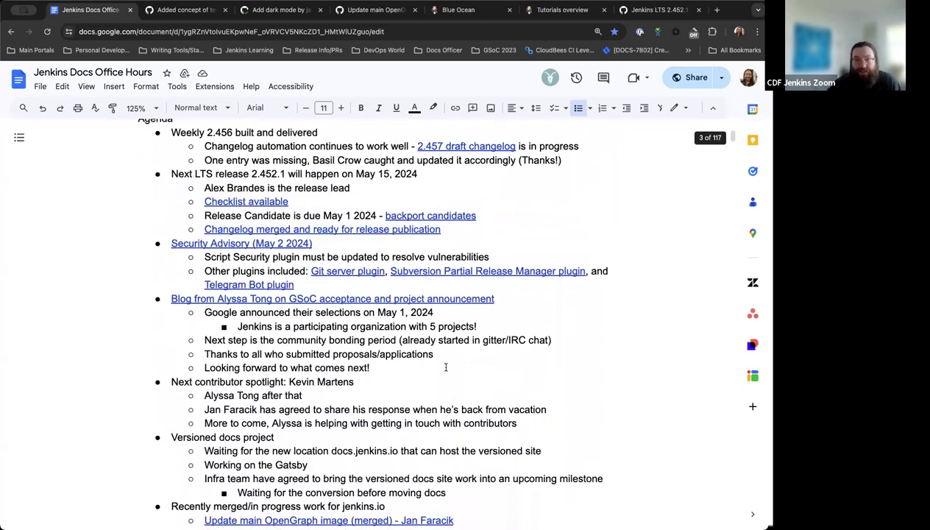
scroll(445, 368, "up", 2)
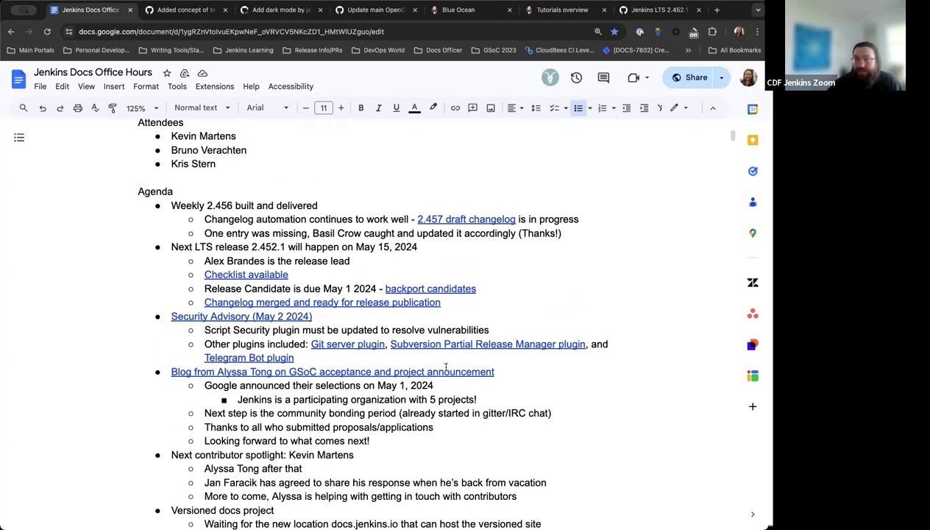
scroll(445, 367, "up", 1)
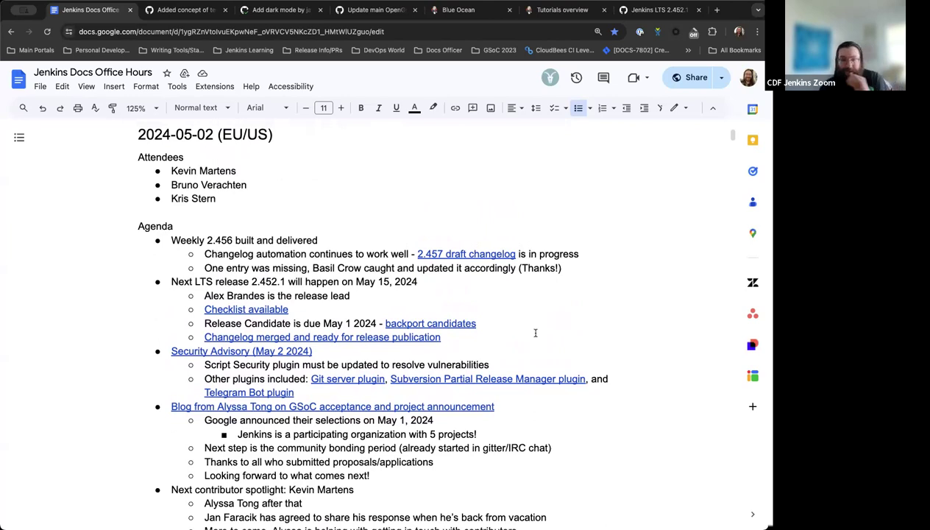
scroll(535, 333, "down", 3)
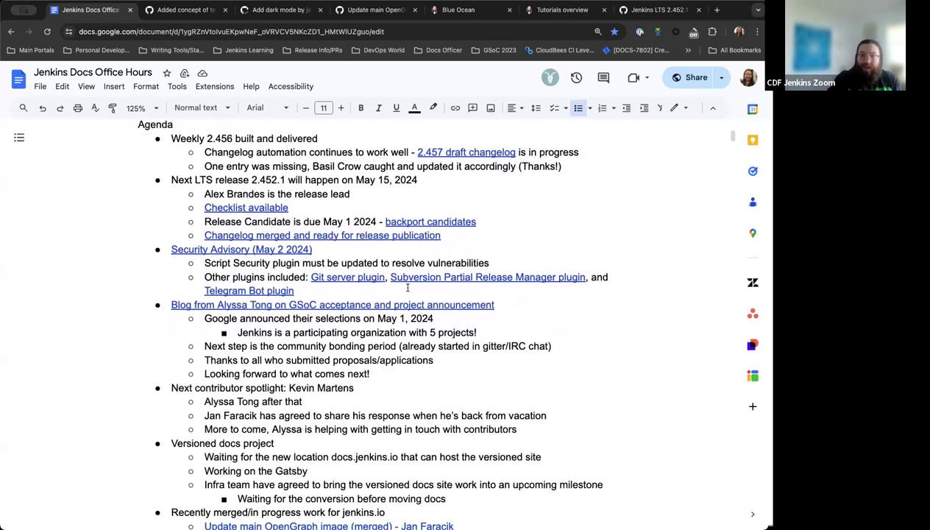
Step: Scroll to the 2024-05-02 (EU/US) heading so its attendees and Weekly 2.456 agenda show
scroll(407, 287, "up", 3)
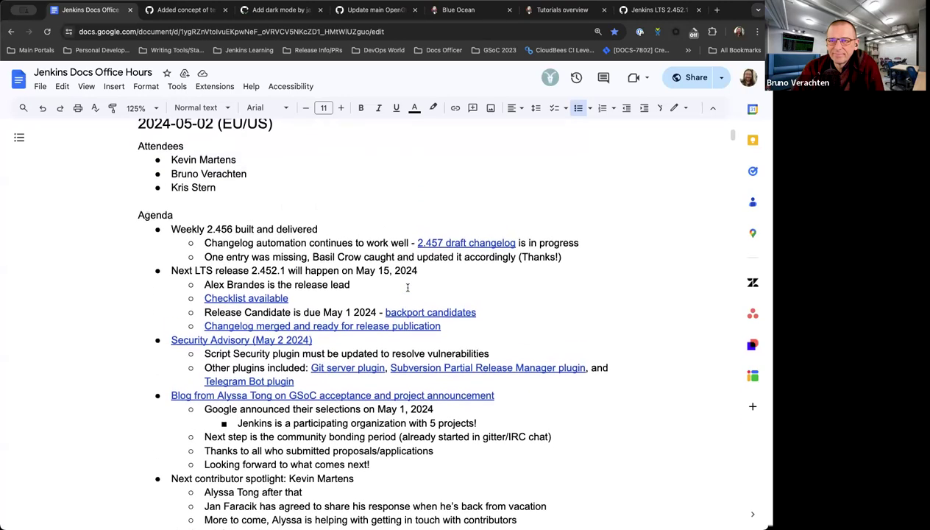
scroll(407, 287, "down", 1)
scroll(407, 287, "down", 2)
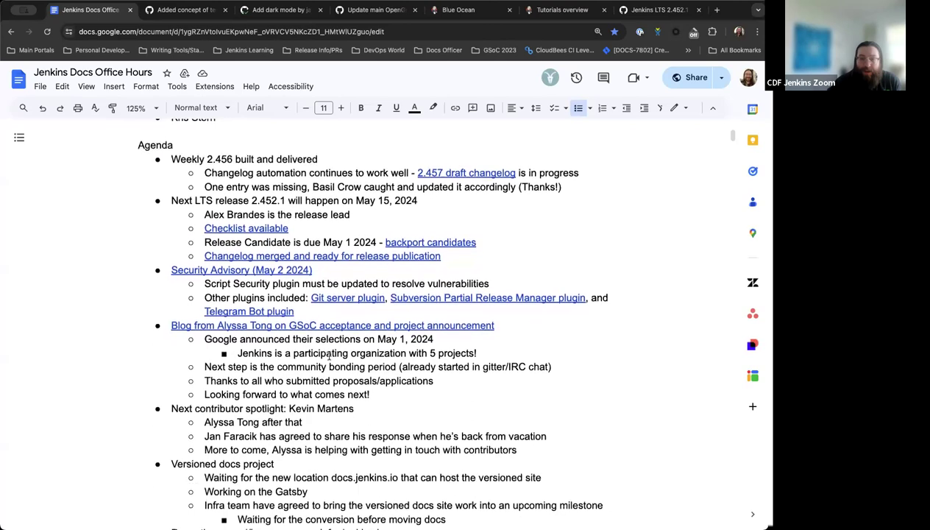
scroll(359, 379, "up", 2)
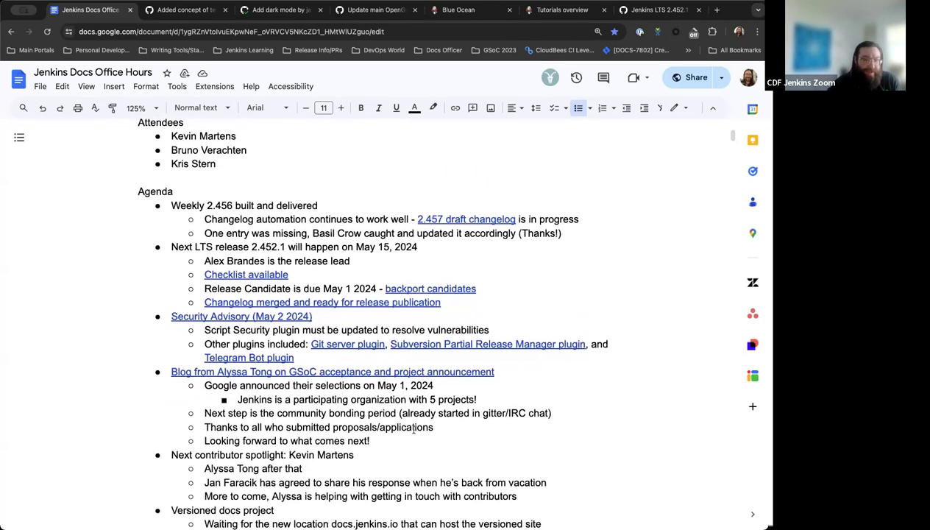
scroll(412, 427, "up", 1)
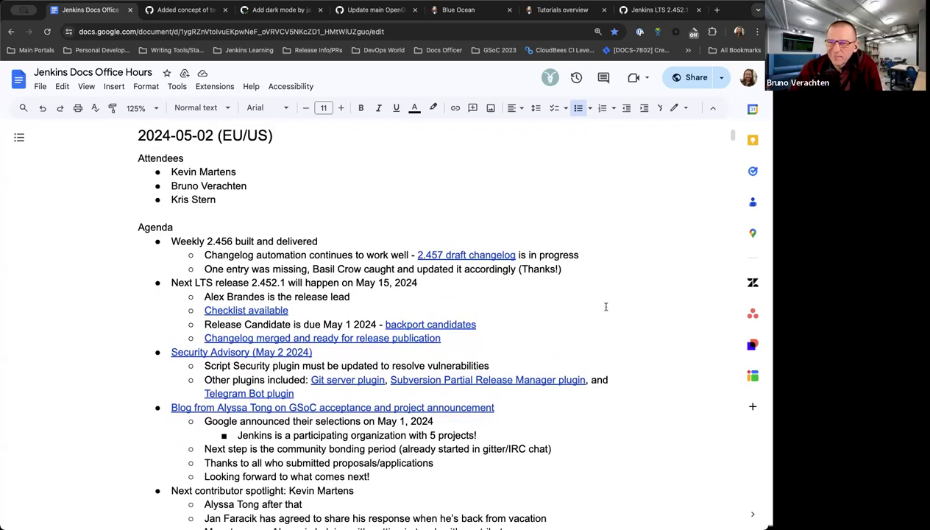
scroll(602, 312, "up", 1)
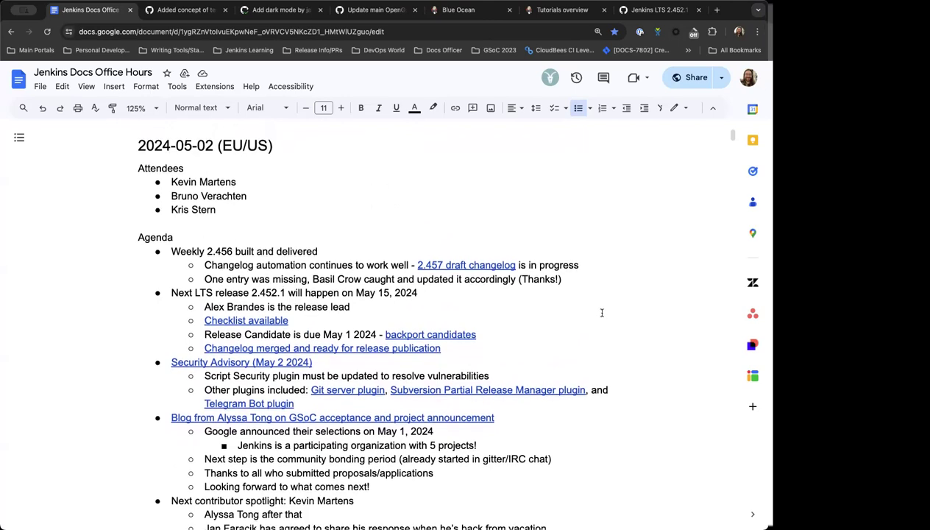
scroll(602, 313, "down", 1)
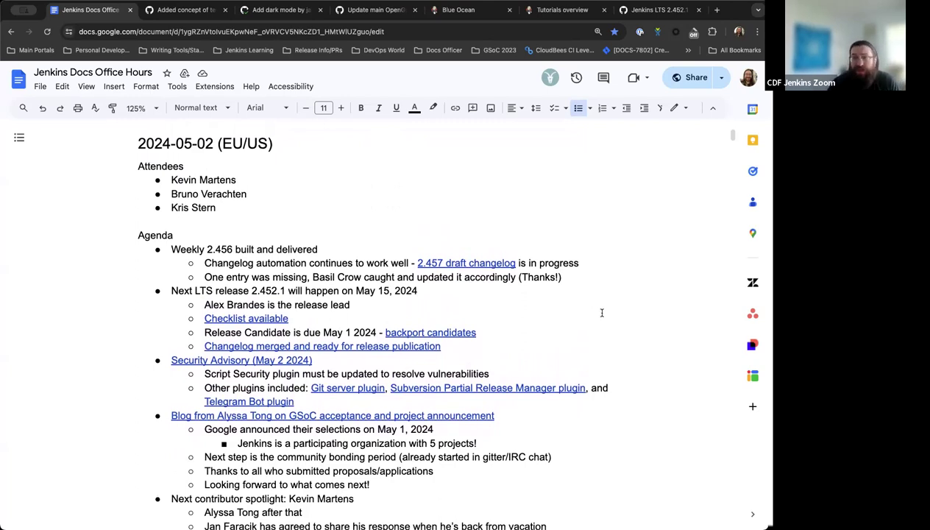
scroll(602, 313, "down", 1)
scroll(603, 313, "down", 1)
scroll(603, 313, "down", 1)
scroll(602, 313, "up", 1)
scroll(602, 313, "up", 1)
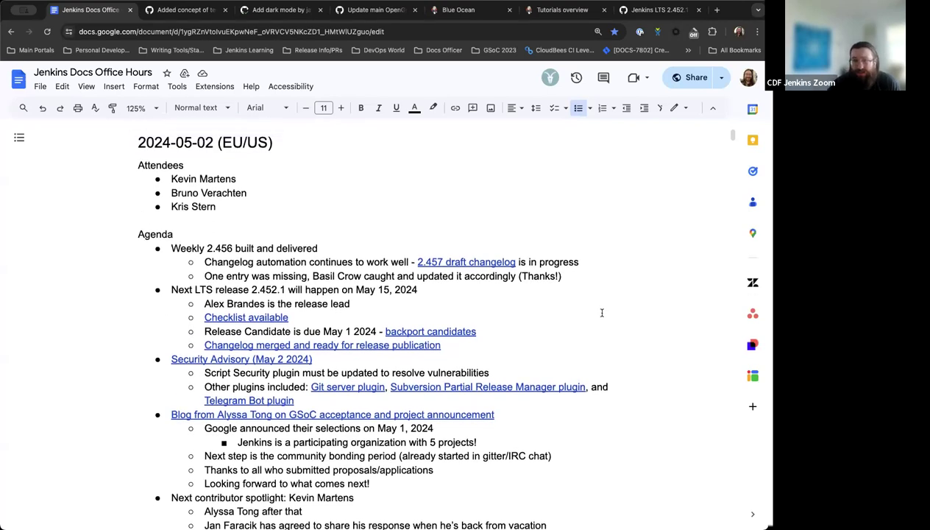